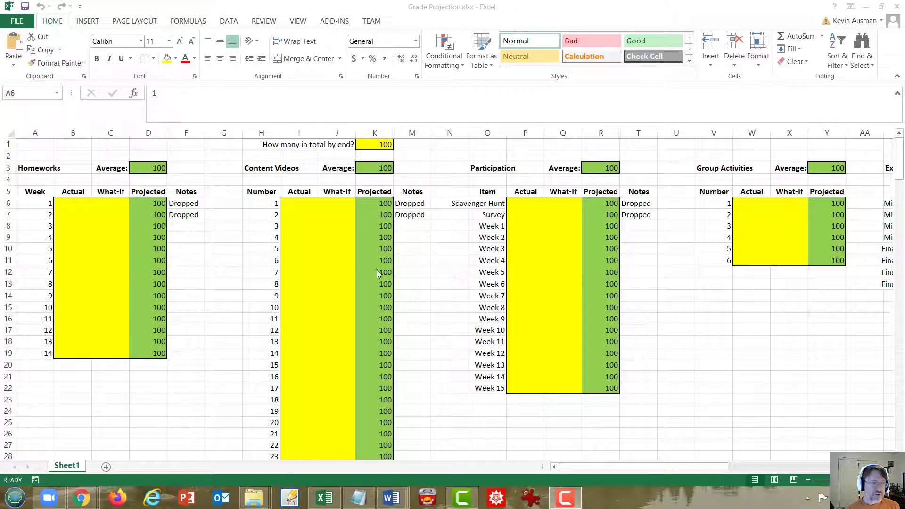
Look over the grade projection sheet, briefly checking the Word window before returning.
{"action": "scroll", "coordinate": [444, 235], "scroll_direction": "down", "scroll_amount": 16}
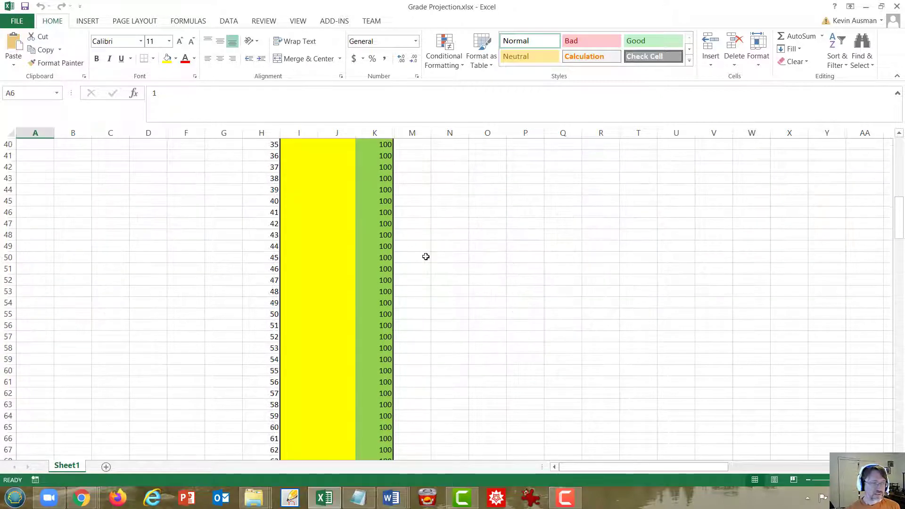
{"action": "scroll", "coordinate": [555, 337], "scroll_direction": "up", "scroll_amount": 8}
{"action": "scroll", "coordinate": [555, 337], "scroll_direction": "up", "scroll_amount": 8}
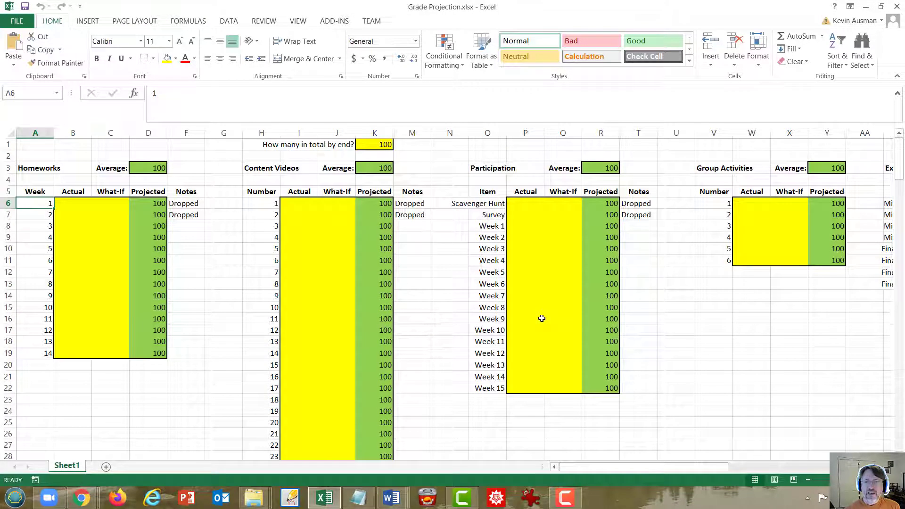
{"action": "left_click", "coordinate": [675, 459]}
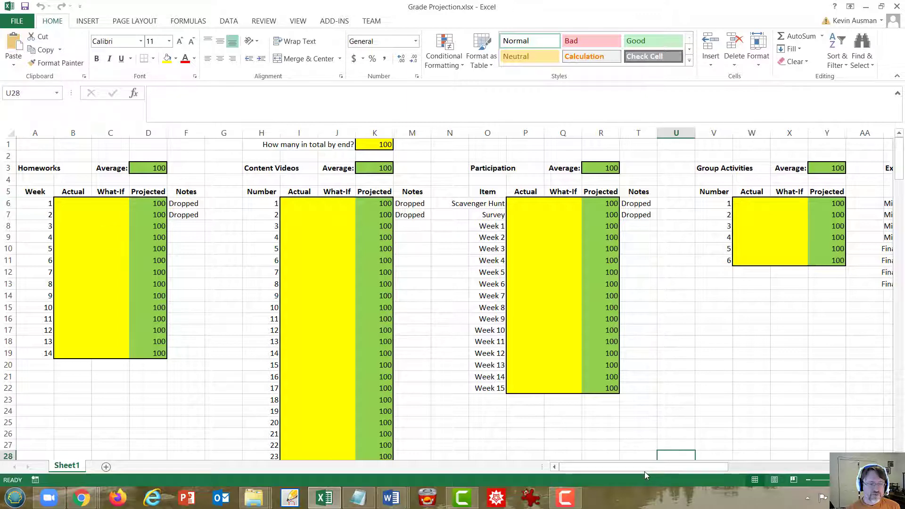
{"action": "left_click", "coordinate": [740, 446]}
{"action": "left_click_drag", "start_coordinate": [691, 467], "coordinate": [561, 464]}
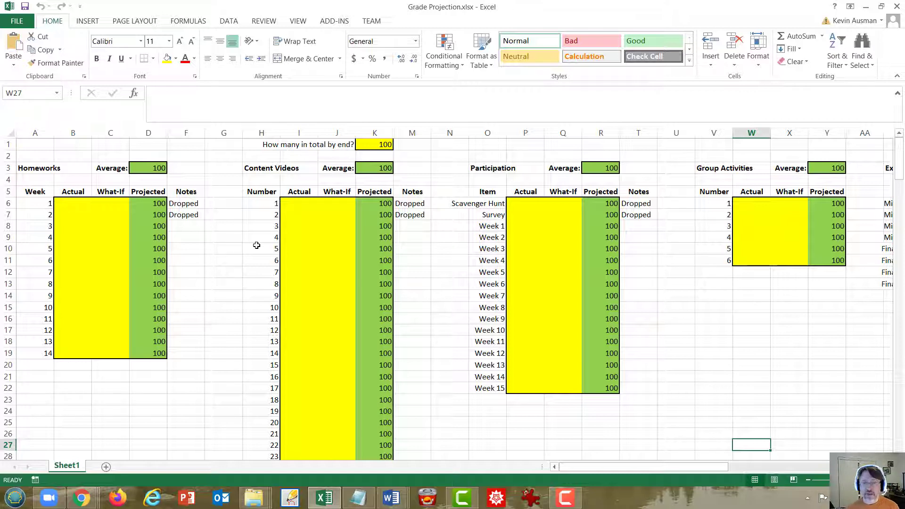
{"action": "left_click", "coordinate": [392, 497]}
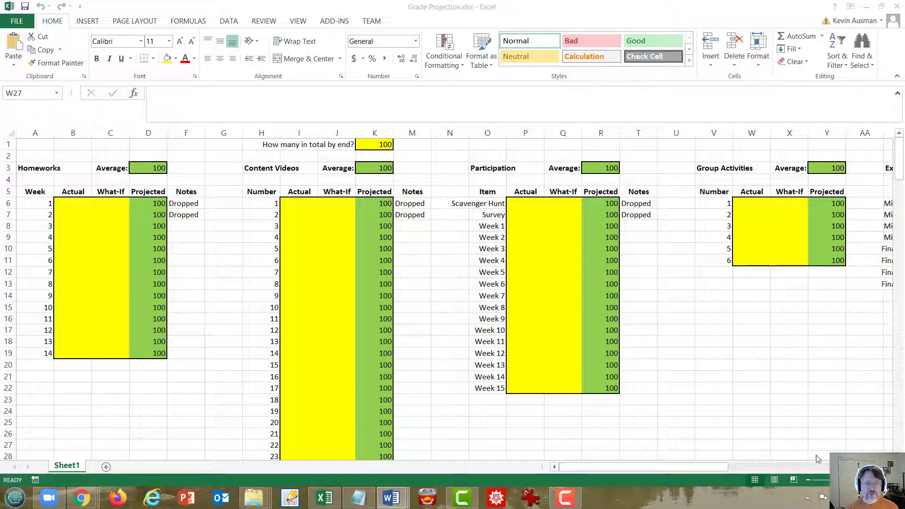
{"action": "left_click", "coordinate": [742, 472]}
{"action": "left_click_drag", "start_coordinate": [717, 467], "coordinate": [825, 466]}
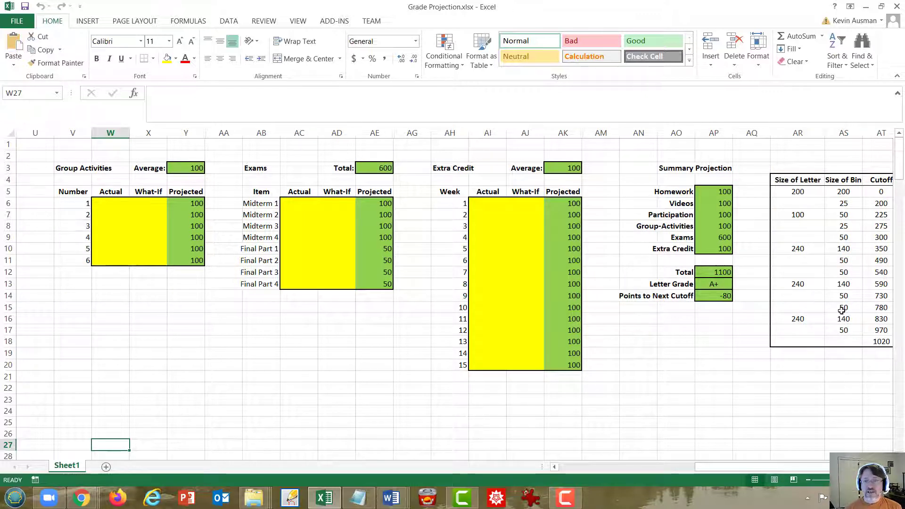
{"action": "left_click_drag", "start_coordinate": [792, 467], "coordinate": [813, 475]}
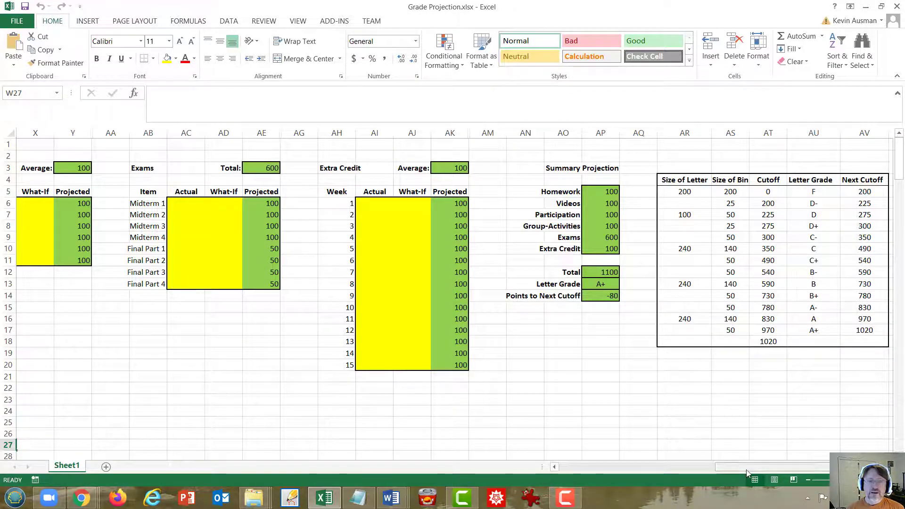
{"action": "left_click_drag", "start_coordinate": [748, 473], "coordinate": [591, 473]}
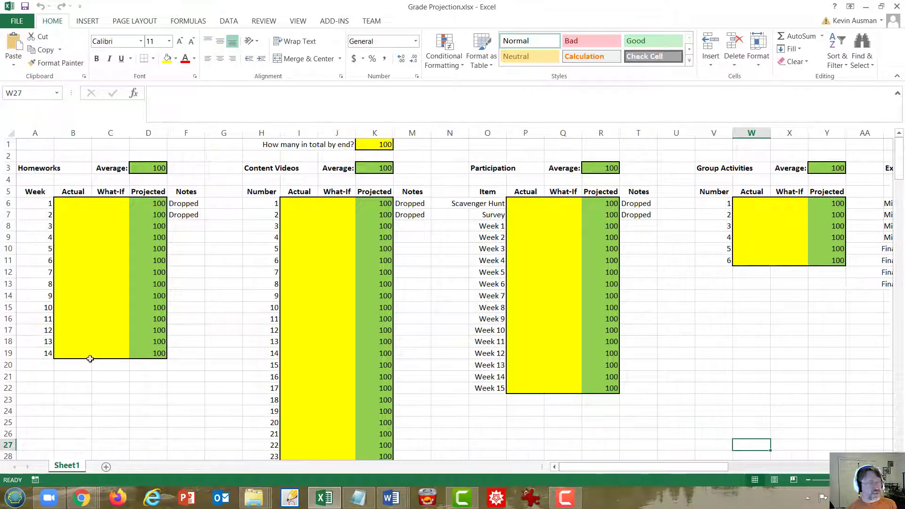
Enter homework scores 100, 100 and 80 for weeks 1–3, correcting week 2's 1000 to 100.
{"action": "left_click", "coordinate": [74, 204]}
{"action": "type", "text": "100"}
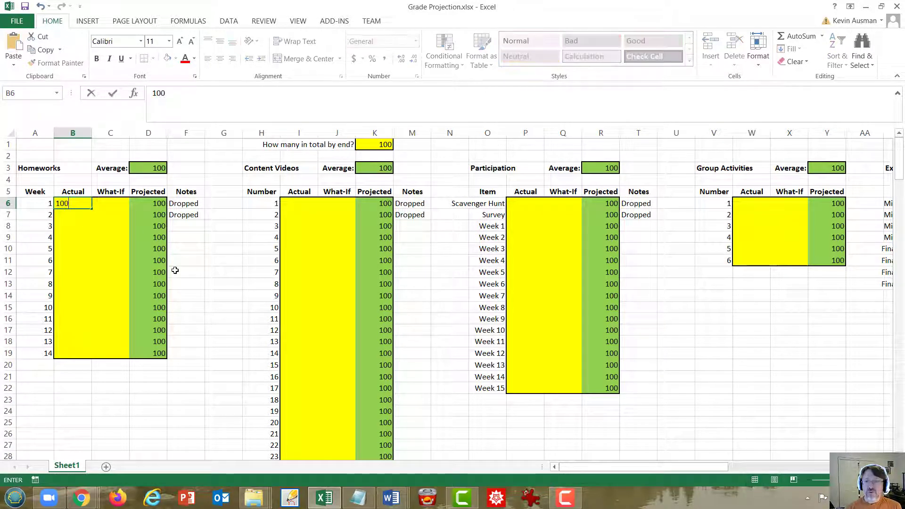
{"action": "key", "text": "Return"}
{"action": "type", "text": "1000"}
{"action": "key", "text": "Return"}
{"action": "type", "text": "80"}
{"action": "key", "text": "Return"}
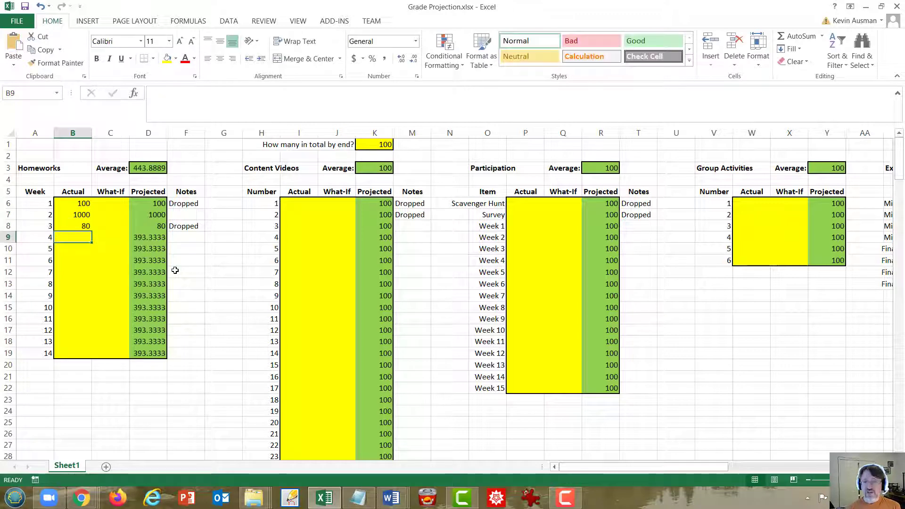
{"action": "key", "text": "Up"}
{"action": "key", "text": "Up"}
{"action": "type", "text": "10"}
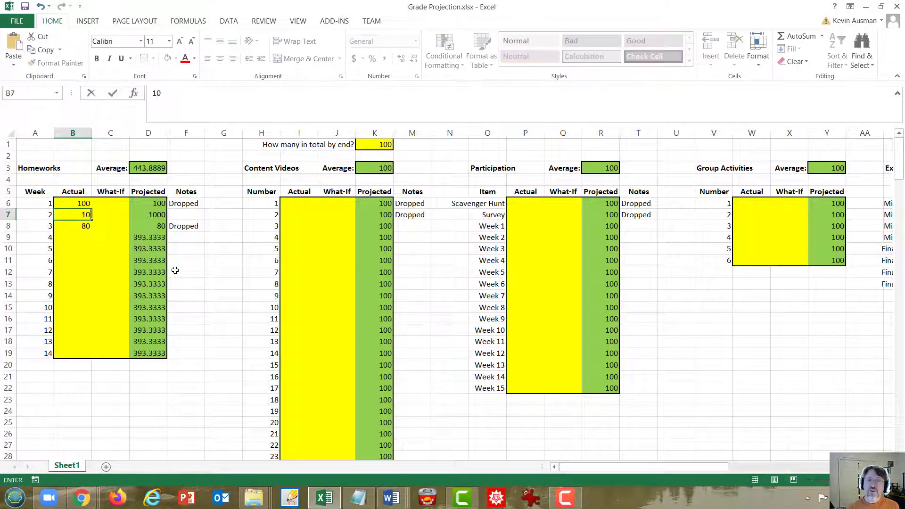
{"action": "type", "text": "0"}
{"action": "key", "text": "Return"}
Enter the remaining homework scores of 50 and 100 for weeks 4 and 5.
{"action": "key", "text": "Return"}
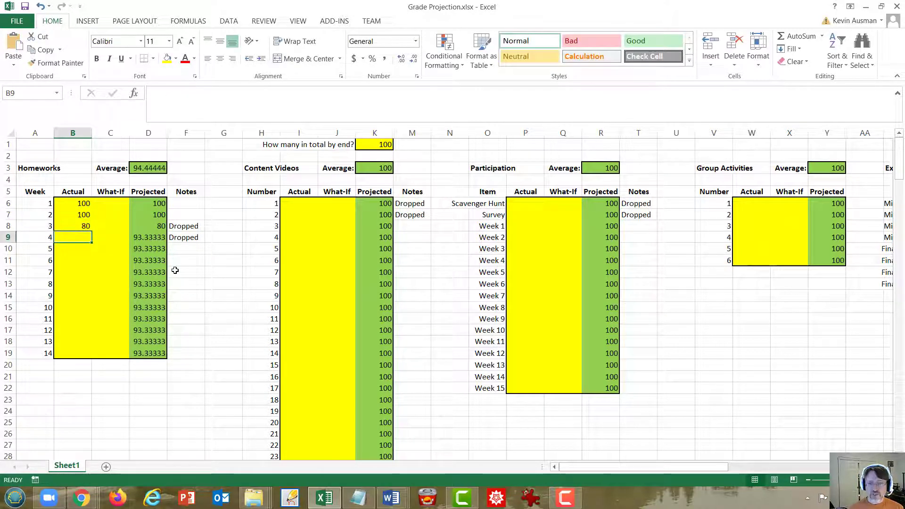
{"action": "type", "text": "50"}
{"action": "key", "text": "Return"}
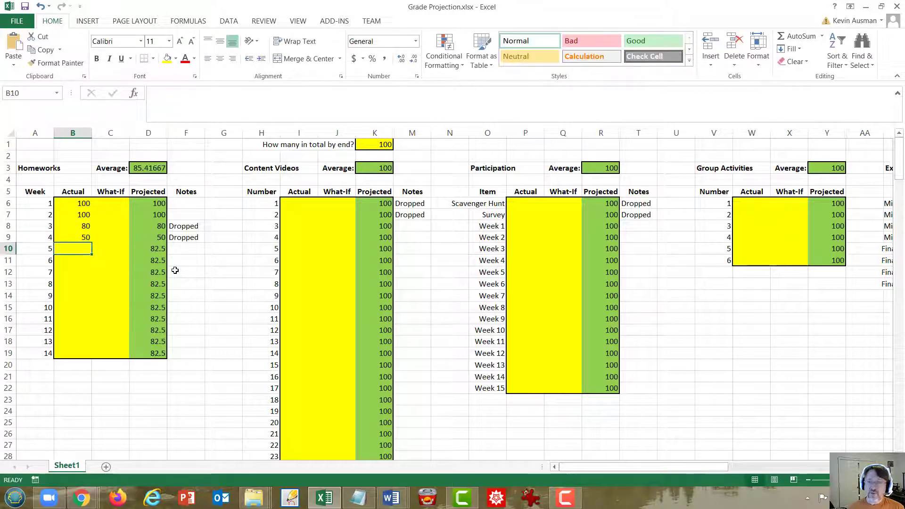
{"action": "type", "text": "100"}
{"action": "key", "text": "Return"}
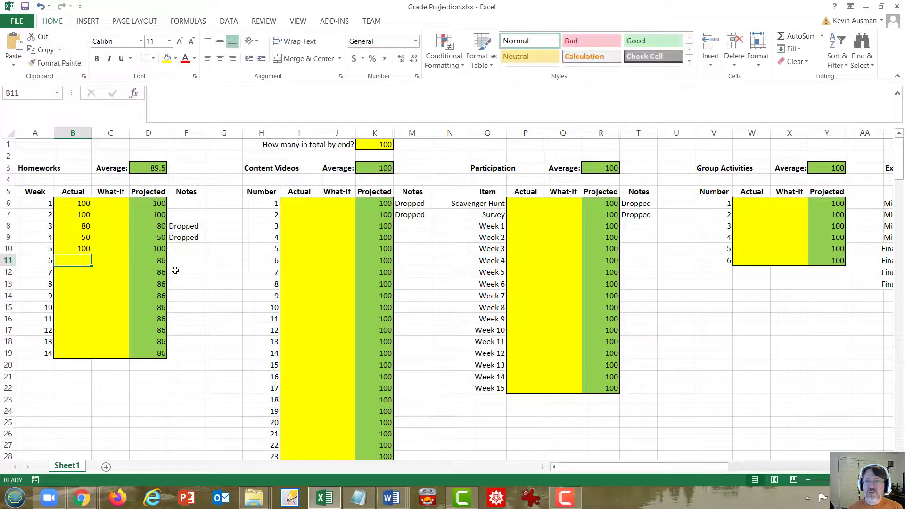
{"action": "key", "text": "Right"}
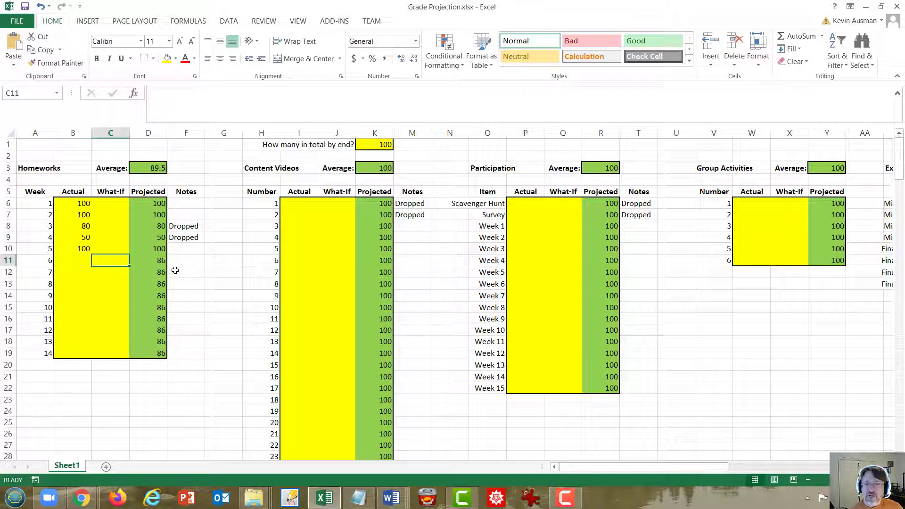
Fill the What-If homework scores for weeks 6–14 with 100 each.
{"action": "type", "text": "0"}
{"action": "key", "text": "ctrl+Return"}
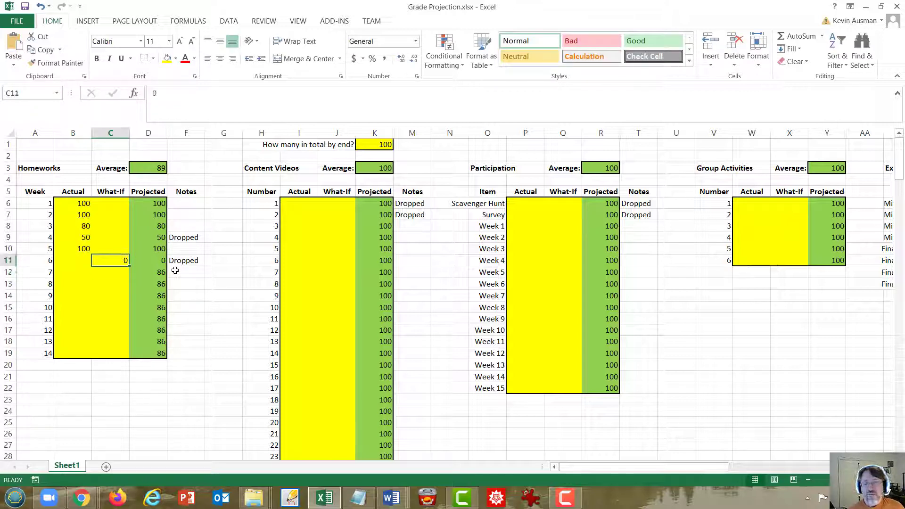
{"action": "type", "text": "100"}
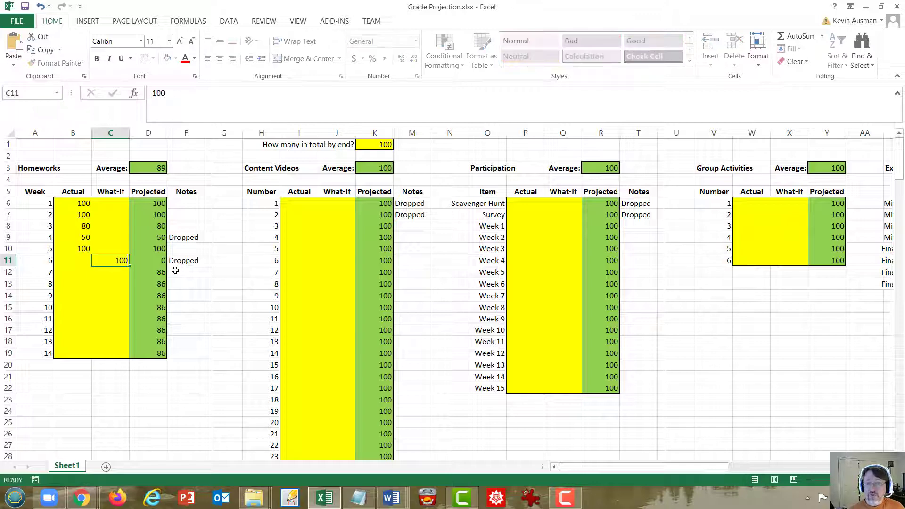
{"action": "key", "text": "Return"}
{"action": "type", "text": "100"}
{"action": "key", "text": "Return"}
{"action": "type", "text": "100"}
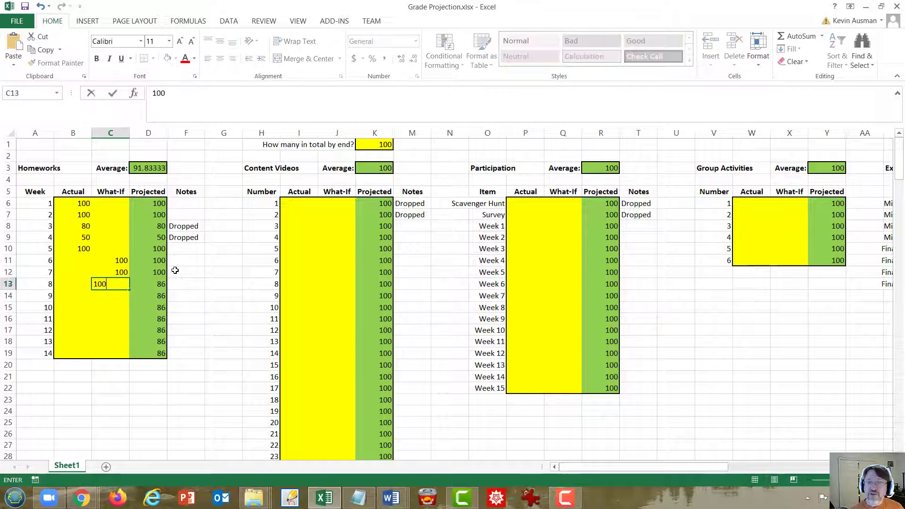
{"action": "key", "text": "Return"}
{"action": "type", "text": "100"}
{"action": "key", "text": "Return"}
{"action": "type", "text": "100"}
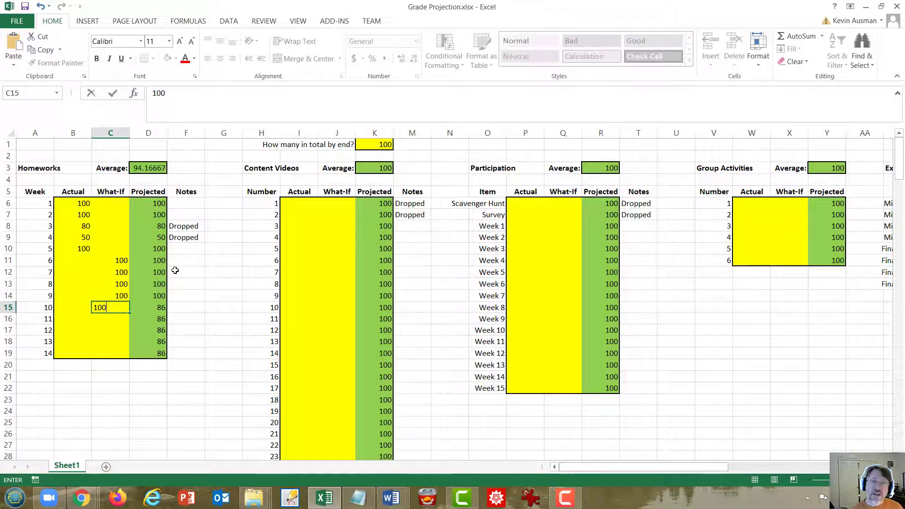
{"action": "key", "text": "Return"}
{"action": "type", "text": "100"}
{"action": "key", "text": "Return"}
{"action": "type", "text": "100"}
{"action": "key", "text": "Return"}
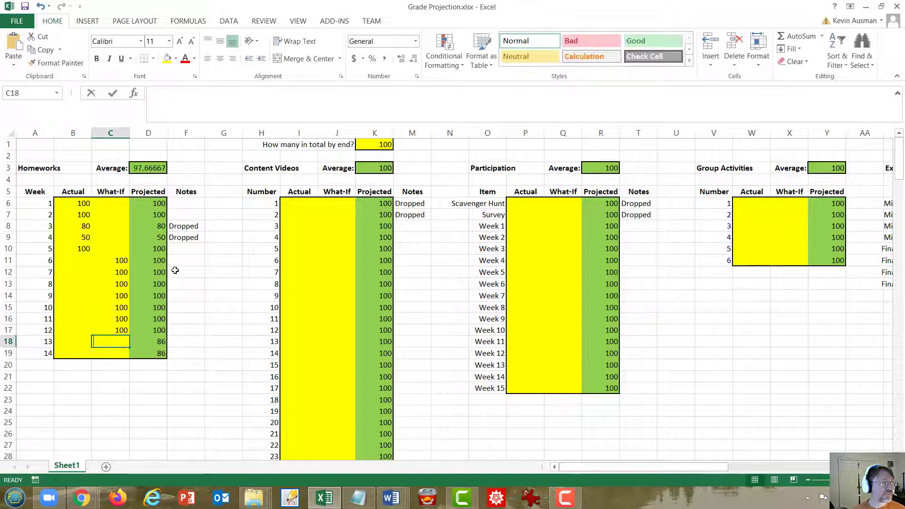
{"action": "type", "text": "100"}
{"action": "key", "text": "Return"}
{"action": "type", "text": "100"}
{"action": "key", "text": "Return"}
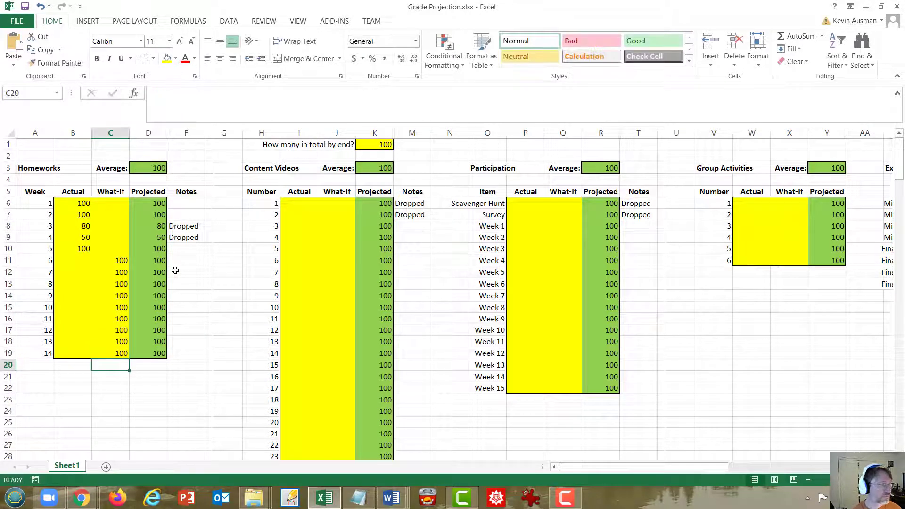
Clear every homework Actual and What-If entry in B6:C19.
{"action": "key", "text": "Up"}
{"action": "key", "text": "shift+Up"}
{"action": "key", "text": "shift+Up"}
{"action": "key", "text": "shift+Up"}
{"action": "key", "text": "shift+Up"}
{"action": "key", "text": "shift+Up"}
{"action": "key", "text": "shift+Up"}
{"action": "key", "text": "shift+Up"}
{"action": "key", "text": "shift+Up"}
{"action": "key", "text": "shift+Up"}
{"action": "key", "text": "shift+Up"}
{"action": "key", "text": "shift+Up"}
{"action": "key", "text": "shift+Up"}
{"action": "key", "text": "shift+Up"}
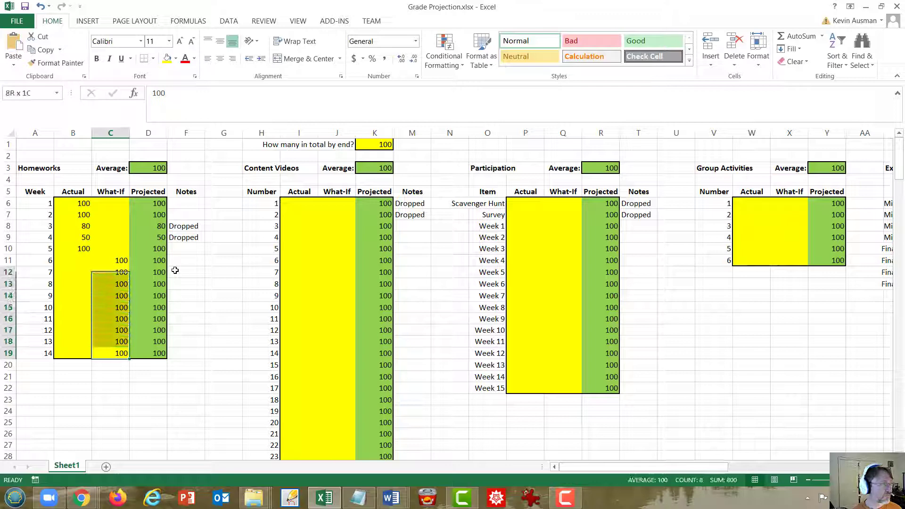
{"action": "key", "text": "shift+Left"}
{"action": "key", "text": "Delete"}
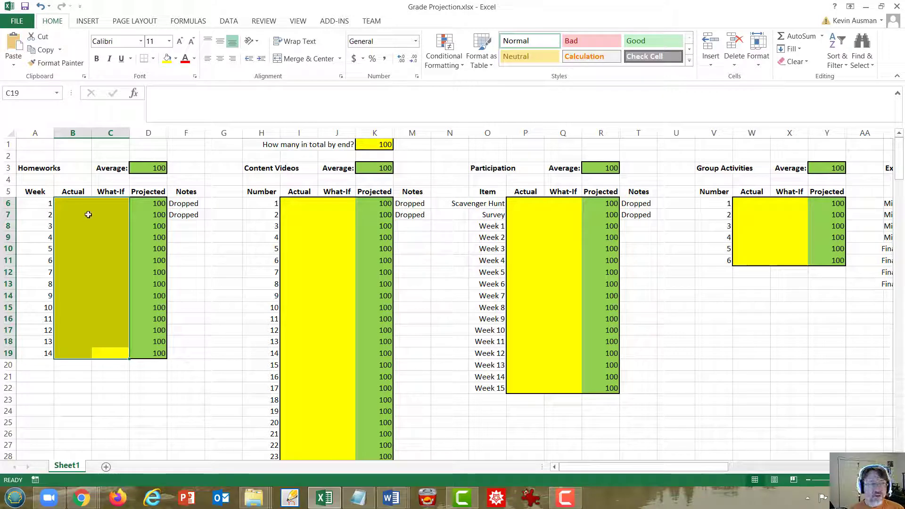
Check the Content Videos total of 100 and a projected-score formula, then scroll back to row 1.
{"action": "left_click", "coordinate": [310, 215]}
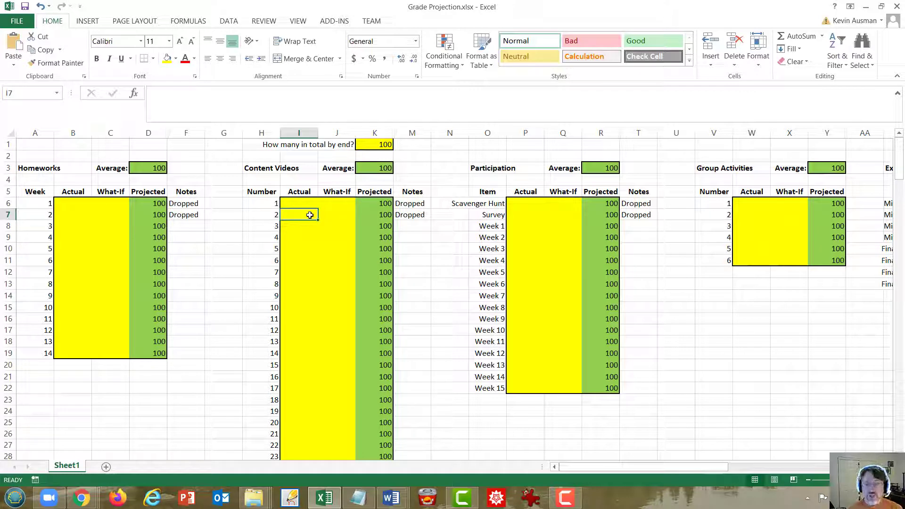
{"action": "left_click", "coordinate": [378, 145]}
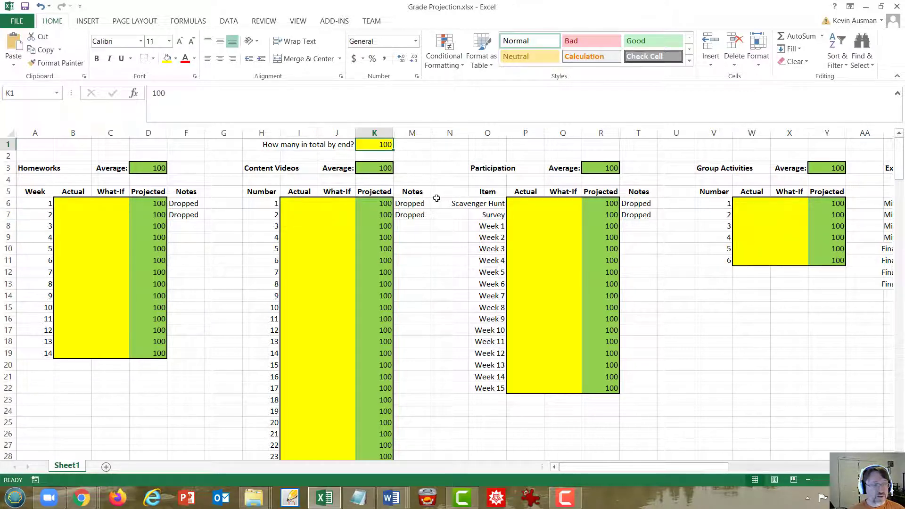
{"action": "left_click", "coordinate": [362, 319]}
{"action": "scroll", "coordinate": [359, 311], "scroll_direction": "down", "scroll_amount": 20}
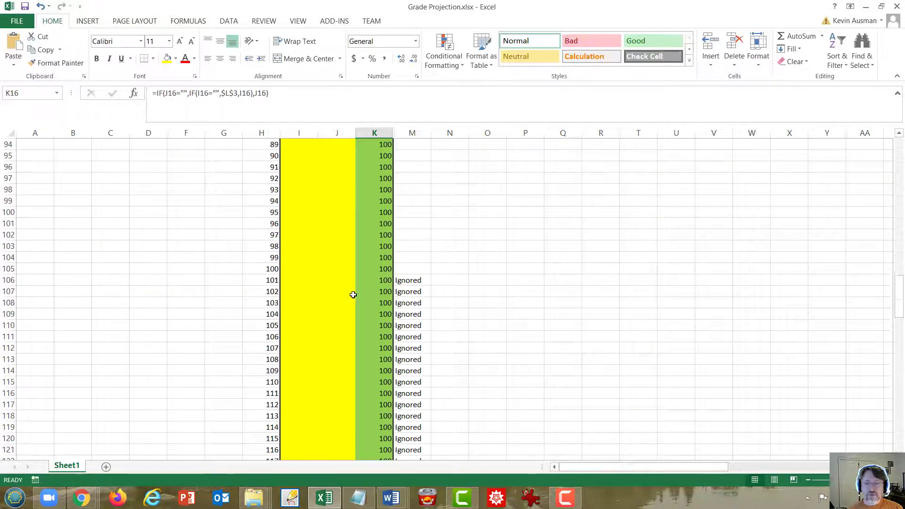
{"action": "scroll", "coordinate": [353, 293], "scroll_direction": "down", "scroll_amount": 20}
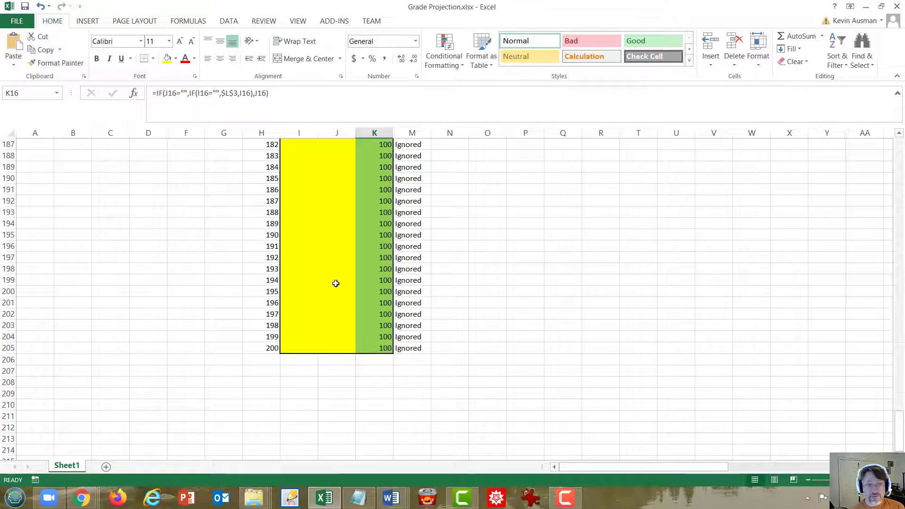
{"action": "scroll", "coordinate": [336, 283], "scroll_direction": "up", "scroll_amount": 20}
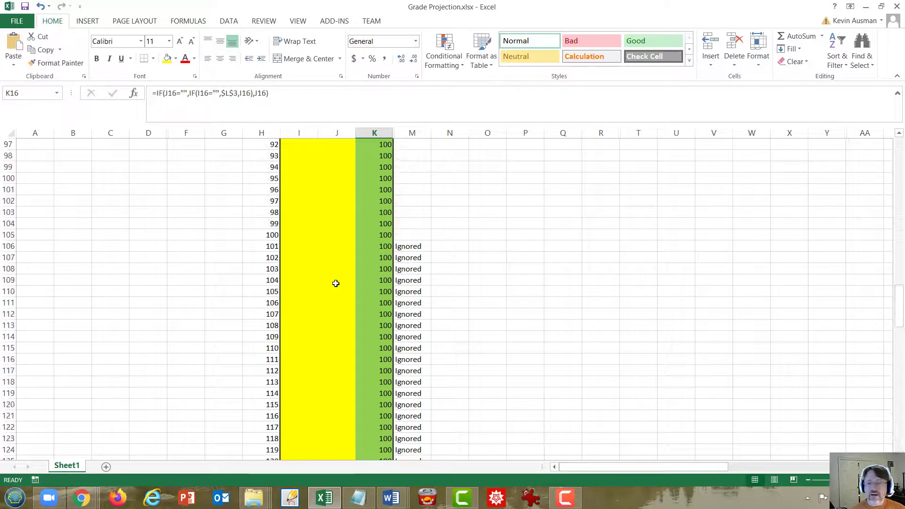
{"action": "scroll", "coordinate": [336, 284], "scroll_direction": "up", "scroll_amount": 1}
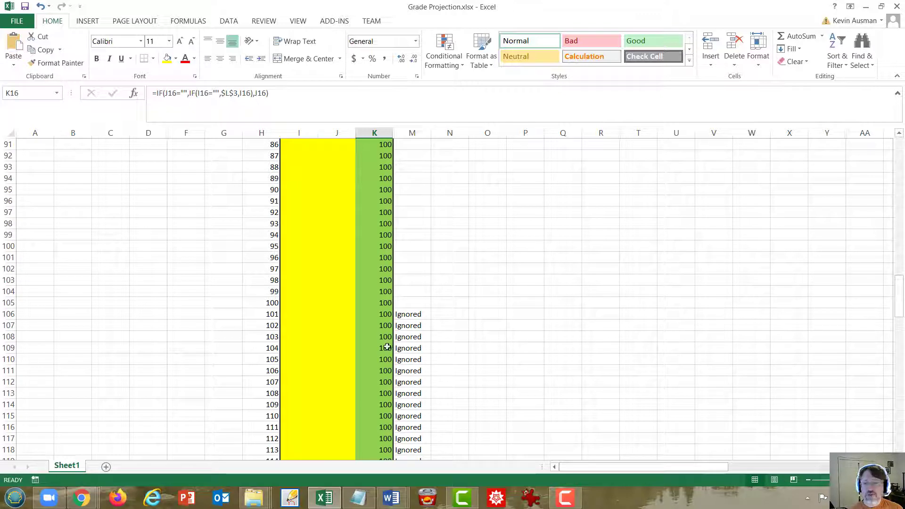
{"action": "scroll", "coordinate": [373, 326], "scroll_direction": "up", "scroll_amount": 4}
{"action": "scroll", "coordinate": [374, 326], "scroll_direction": "up", "scroll_amount": 20}
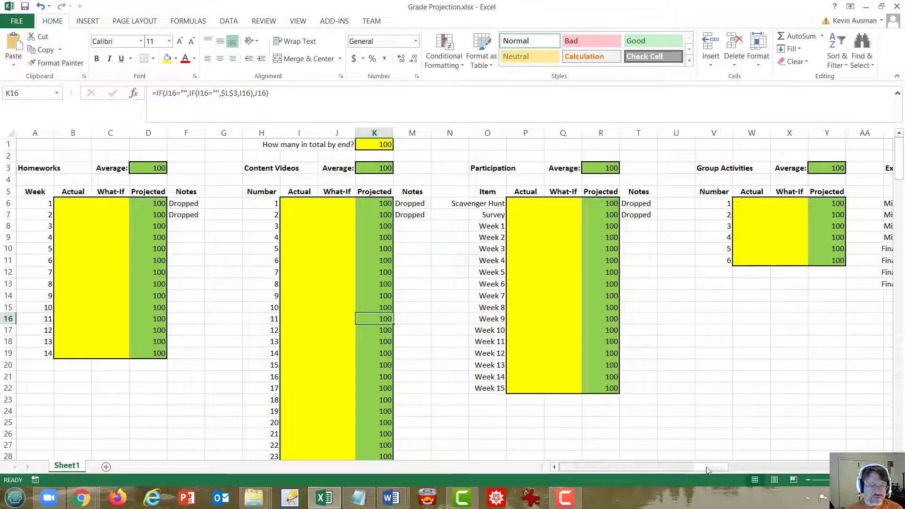
Enter trial exam scores of 30 for Midterm 1 and 25 for Final Part 1.
{"action": "left_click_drag", "start_coordinate": [721, 467], "coordinate": [806, 466]}
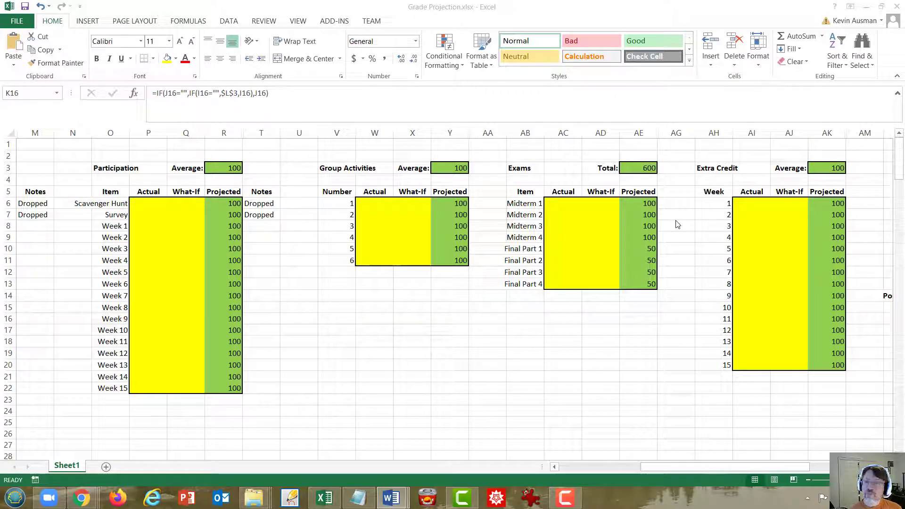
{"action": "left_click", "coordinate": [562, 204]}
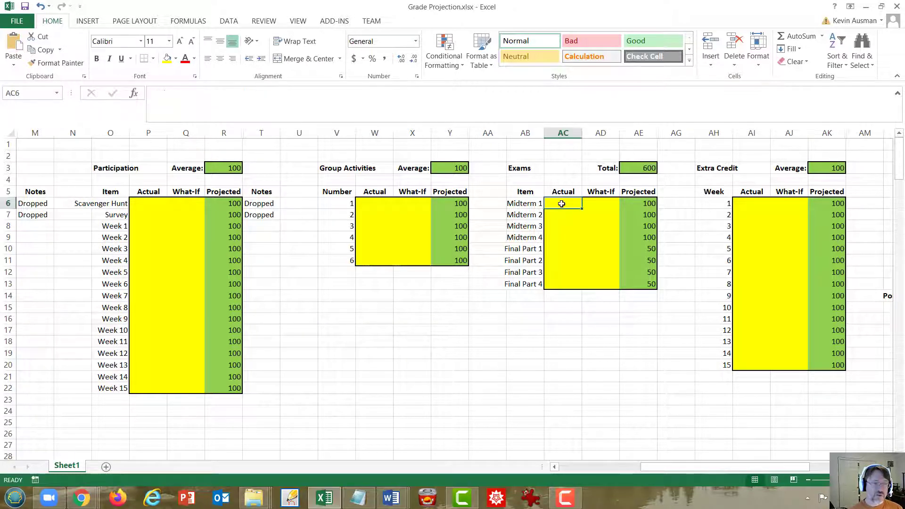
{"action": "type", "text": "30"}
{"action": "key", "text": "Return"}
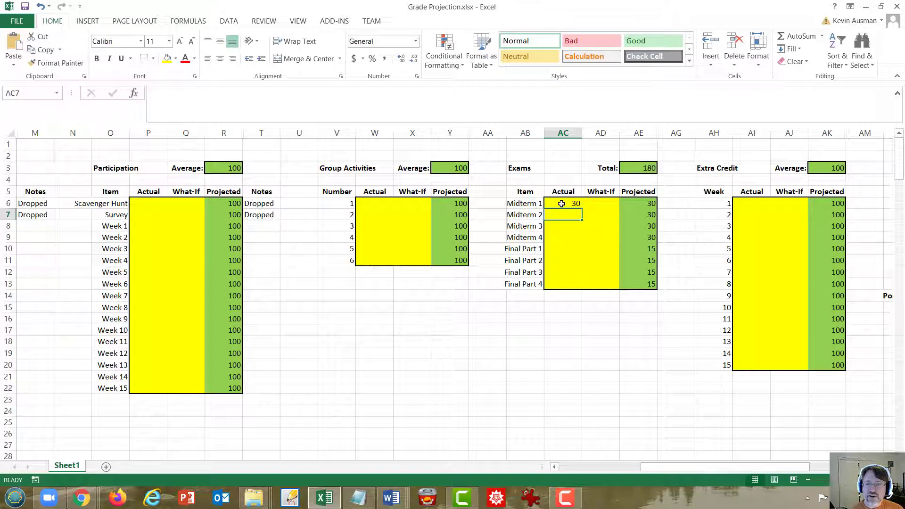
{"action": "key", "text": "Return"}
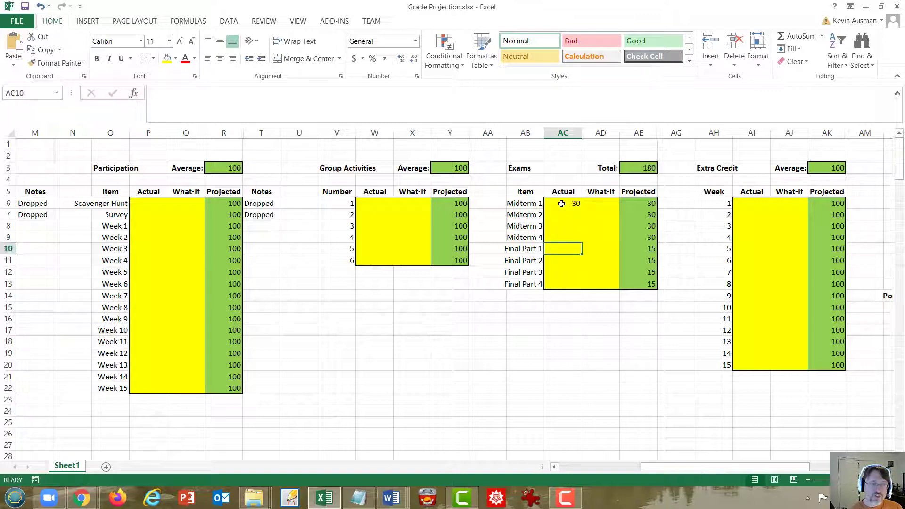
{"action": "type", "text": "25"}
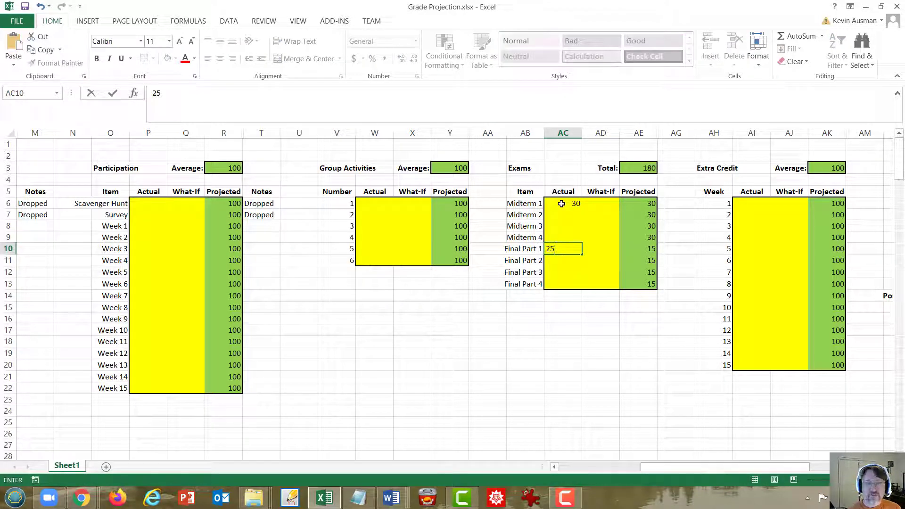
{"action": "key", "text": "Return"}
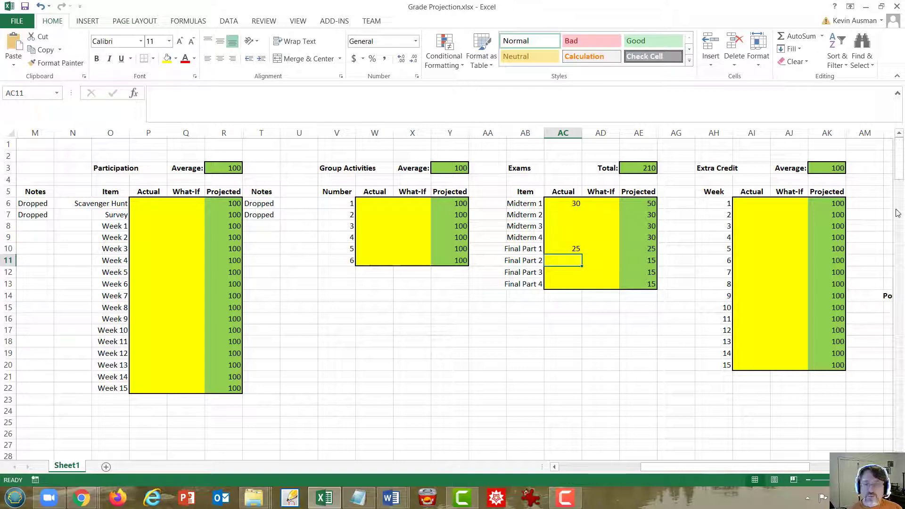
Review Midterm 1's projected-score formula, then delete the trial exam scores AC6:AC10.
{"action": "left_click", "coordinate": [652, 203]}
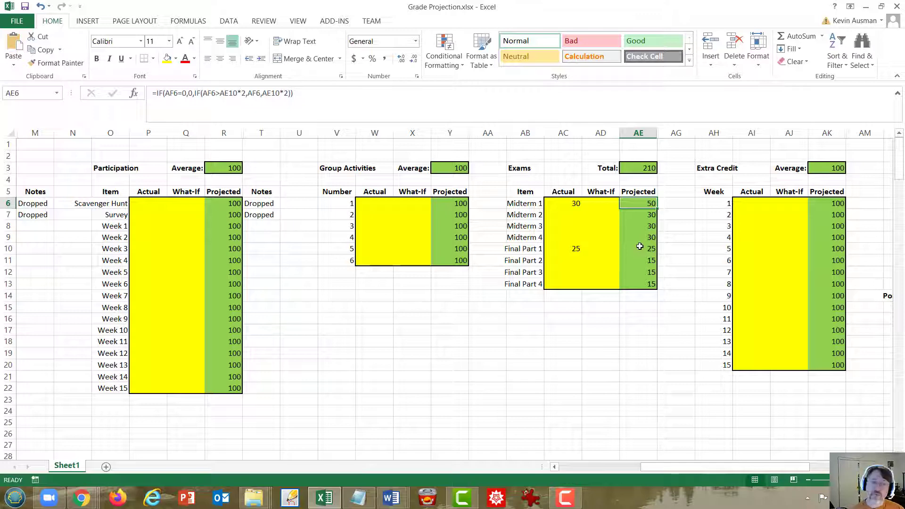
{"action": "left_click_drag", "start_coordinate": [574, 207], "coordinate": [573, 249]}
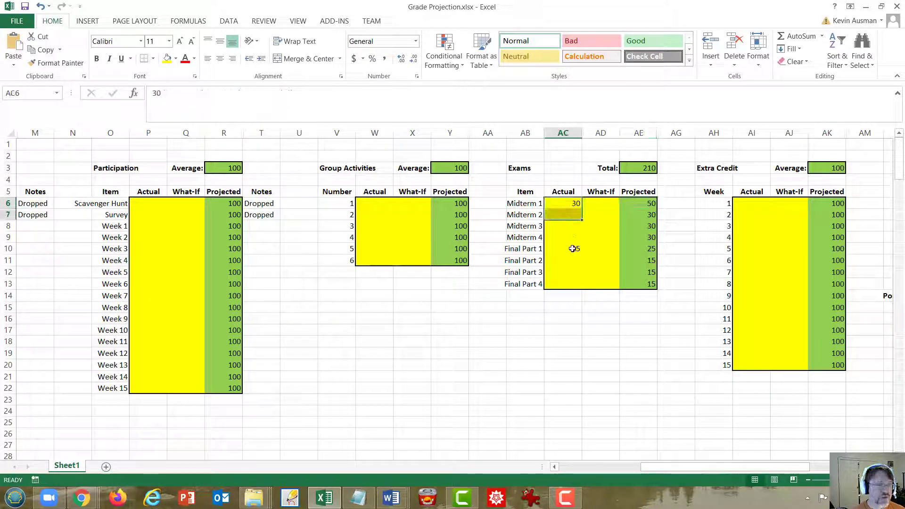
{"action": "left_click", "coordinate": [573, 248]}
{"action": "left_click_drag", "start_coordinate": [566, 203], "coordinate": [574, 245]}
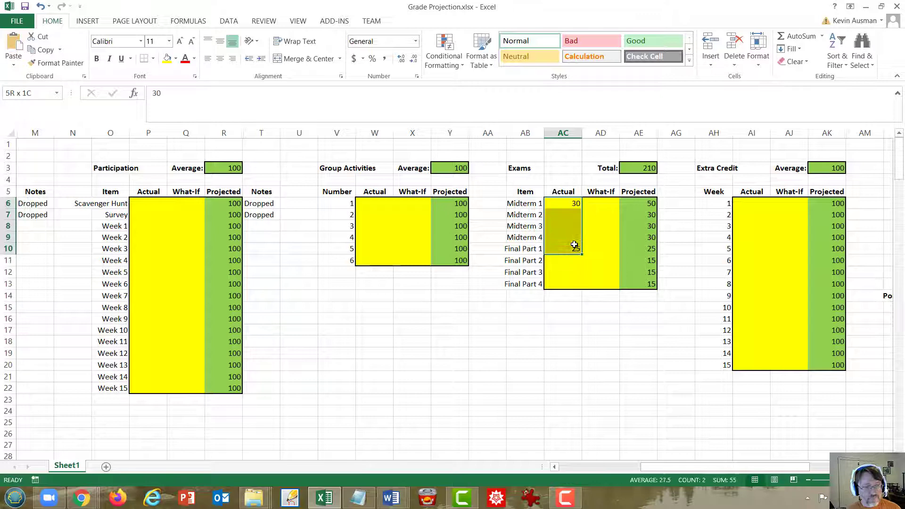
{"action": "key", "text": "Delete"}
{"action": "left_click_drag", "start_coordinate": [807, 468], "coordinate": [869, 469]}
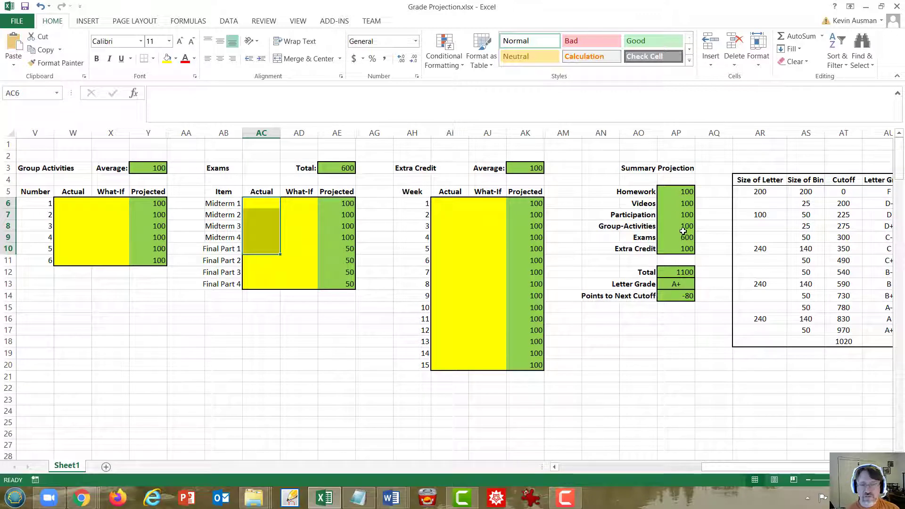
Inspect the Total, Letter Grade lookup and Points to Next Cutoff formulas in AP12–AP14.
{"action": "left_click", "coordinate": [667, 270]}
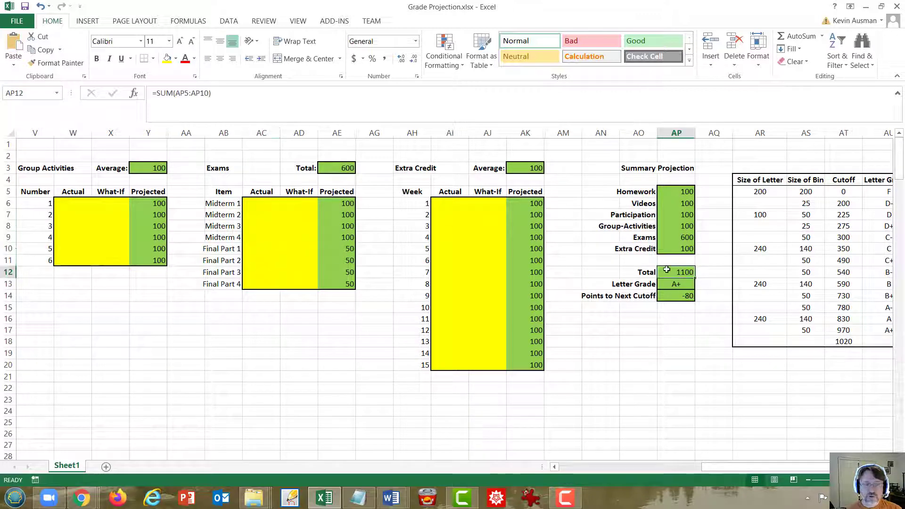
{"action": "left_click", "coordinate": [685, 284]}
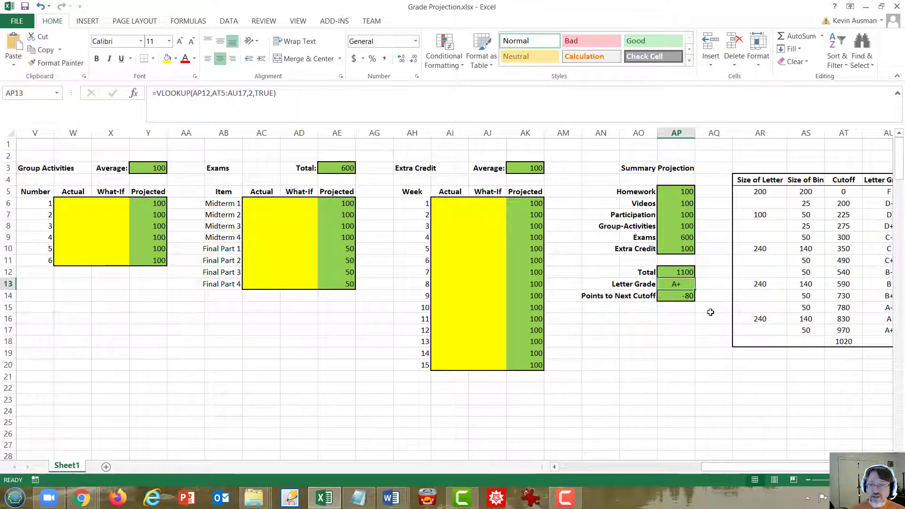
{"action": "left_click", "coordinate": [684, 295]}
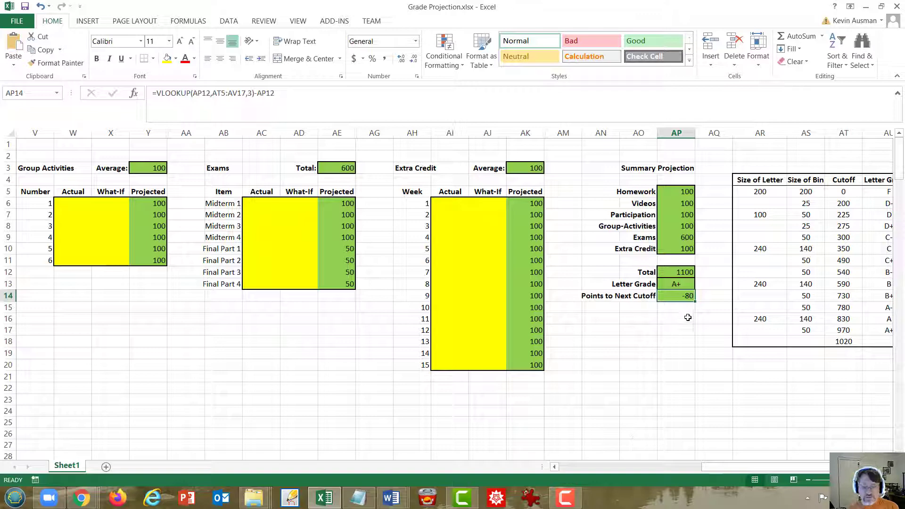
{"action": "left_click", "coordinate": [664, 284]}
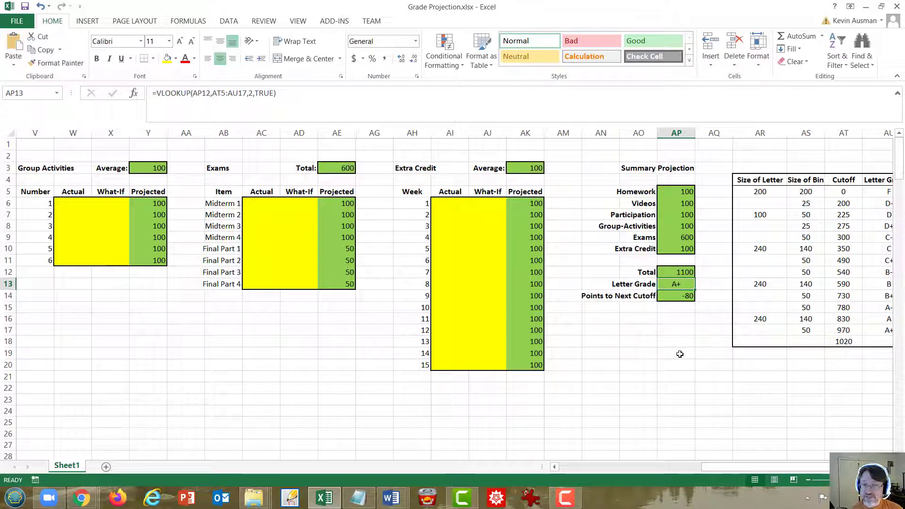
{"action": "left_click", "coordinate": [392, 497]}
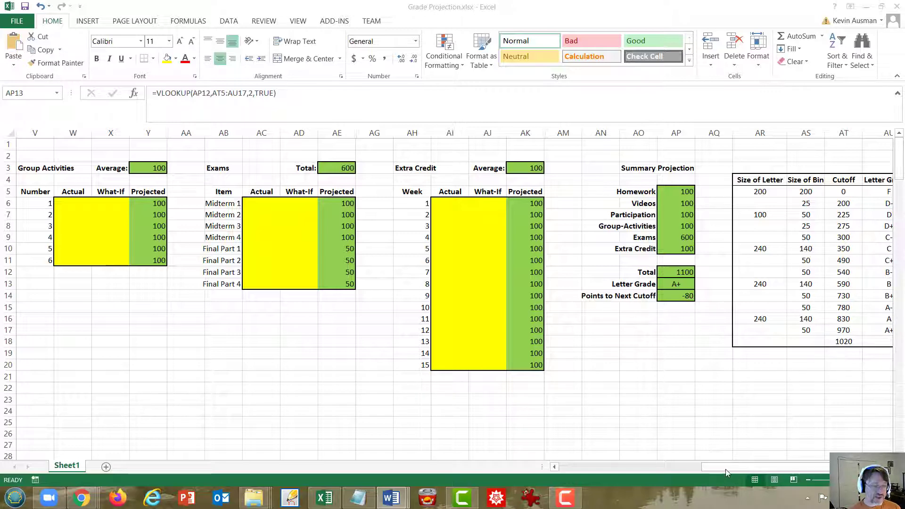
Enter 0 for Group Activities 1, Midterm 1 and Extra Credit week 1, then check the C- grade.
{"action": "left_click_drag", "start_coordinate": [728, 470], "coordinate": [585, 469]}
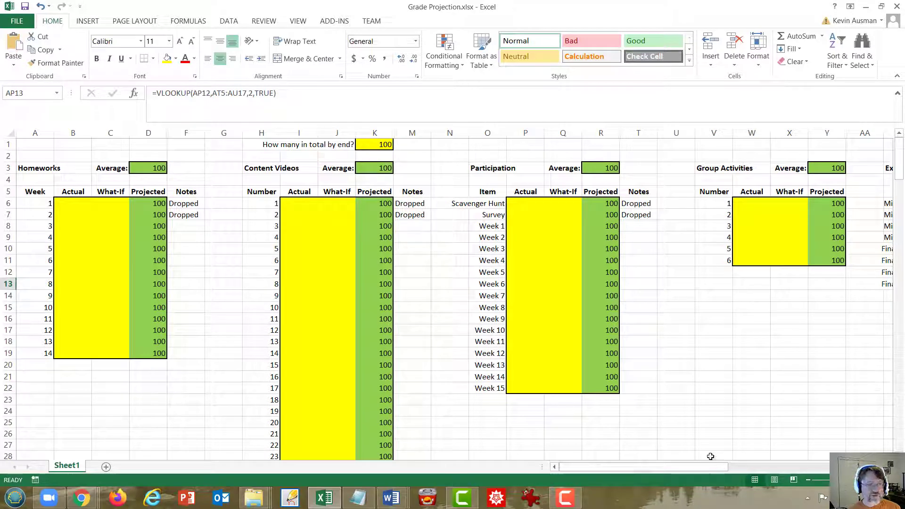
{"action": "left_click_drag", "start_coordinate": [698, 470], "coordinate": [820, 477]}
{"action": "left_click", "coordinate": [151, 205]}
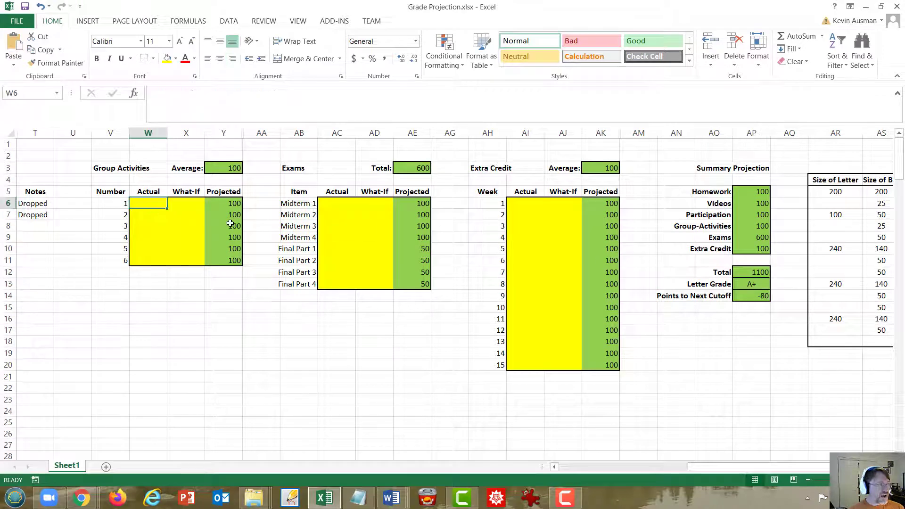
{"action": "type", "text": "0"}
{"action": "key", "text": "Return"}
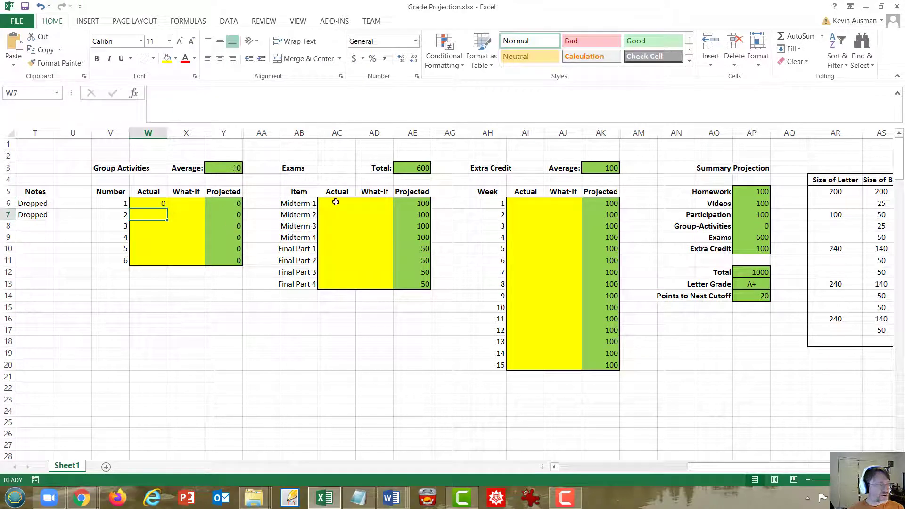
{"action": "left_click", "coordinate": [339, 202]}
{"action": "type", "text": "0"}
{"action": "key", "text": "Return"}
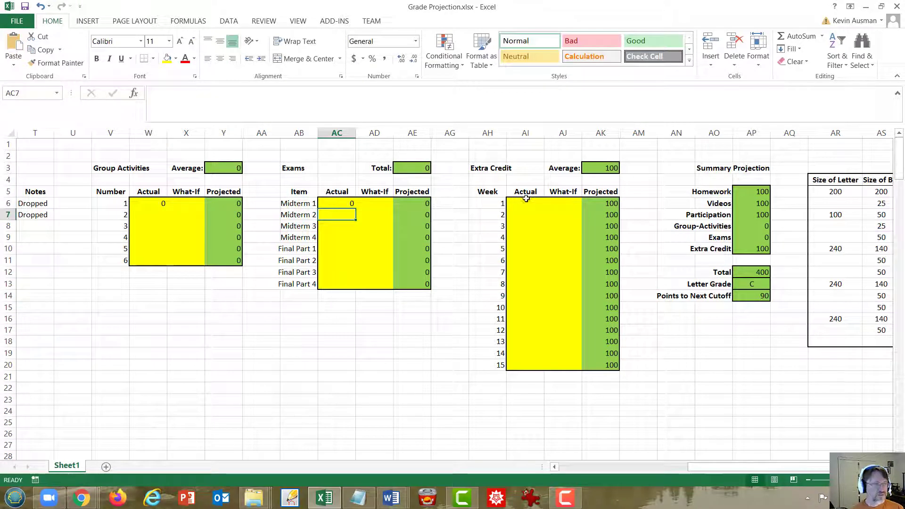
{"action": "left_click", "coordinate": [533, 203]}
{"action": "type", "text": "0"}
{"action": "key", "text": "Return"}
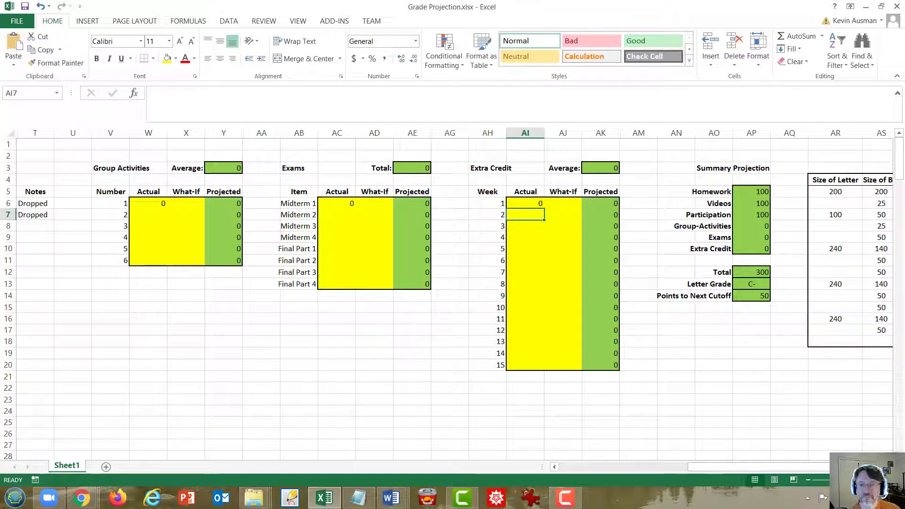
{"action": "left_click", "coordinate": [751, 286]}
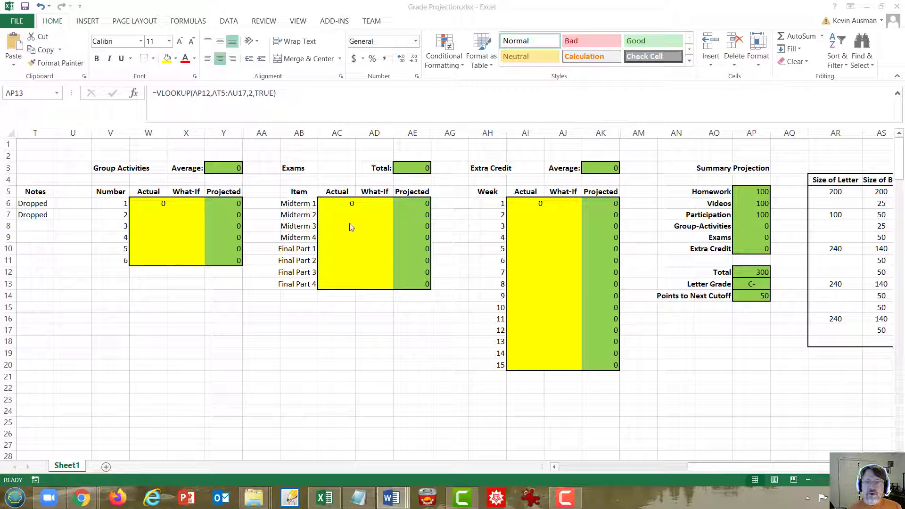
Set Group Activities 1 to 79 and Midterm 1 to 30, then review the B- letter grade formula.
{"action": "left_click", "coordinate": [139, 205]}
{"action": "type", "text": "79"}
{"action": "key", "text": "Return"}
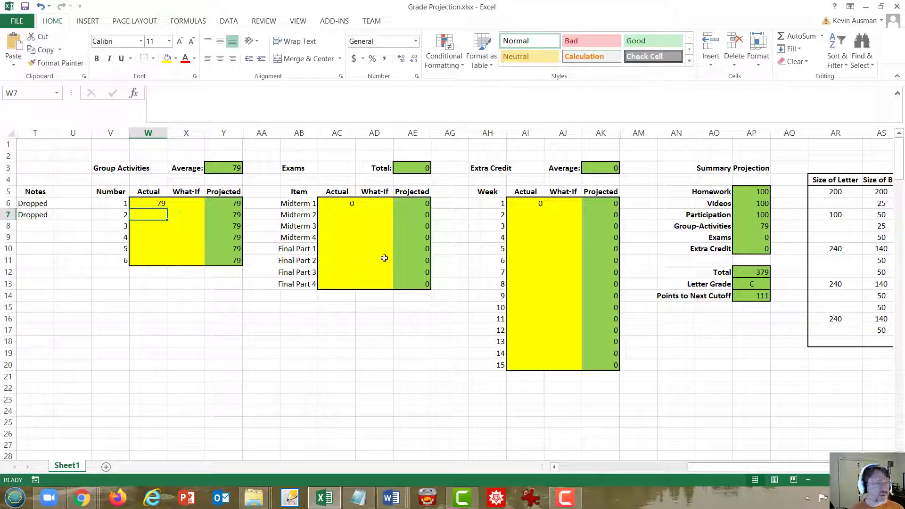
{"action": "left_click", "coordinate": [346, 204]}
{"action": "type", "text": "3"}
{"action": "key", "text": "Return"}
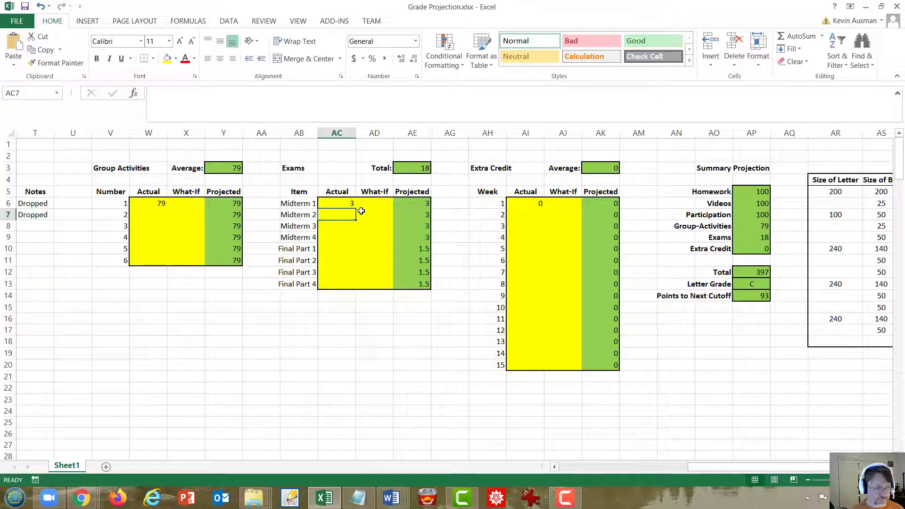
{"action": "key", "text": "Up"}
{"action": "type", "text": "30"}
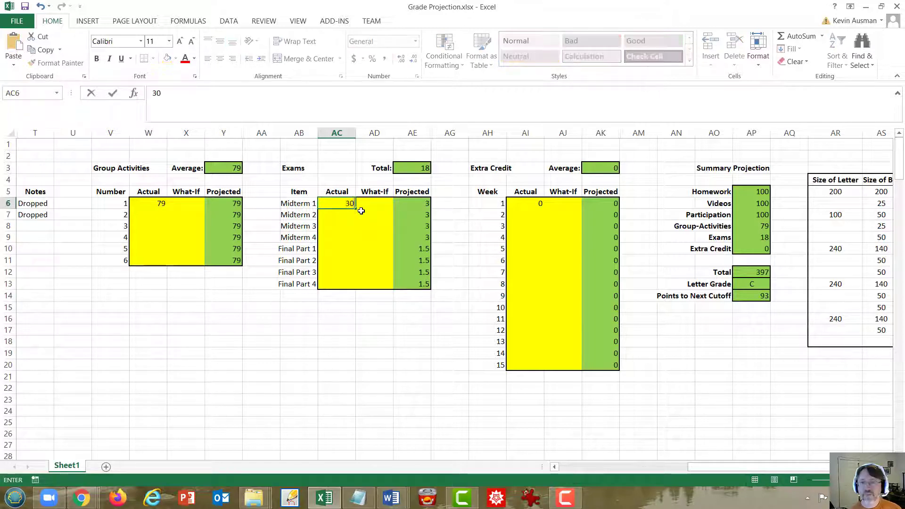
{"action": "key", "text": "Return"}
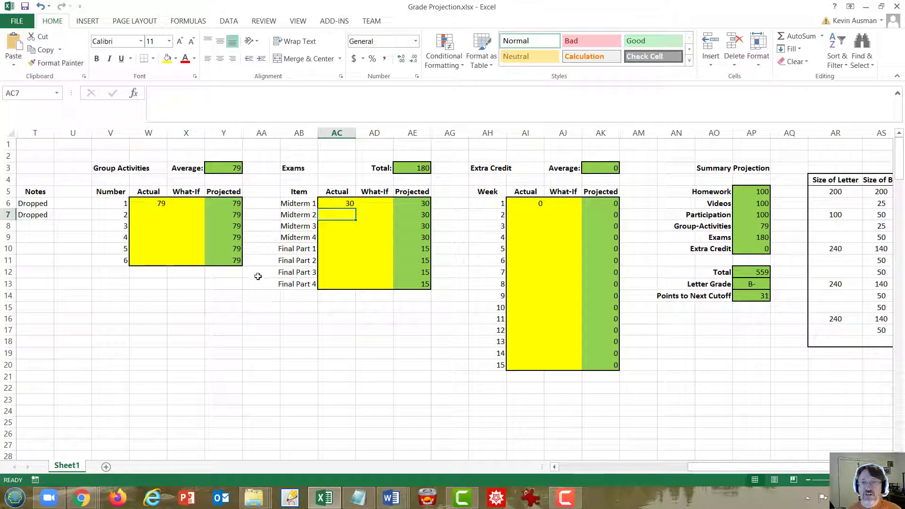
{"action": "left_click", "coordinate": [766, 284]}
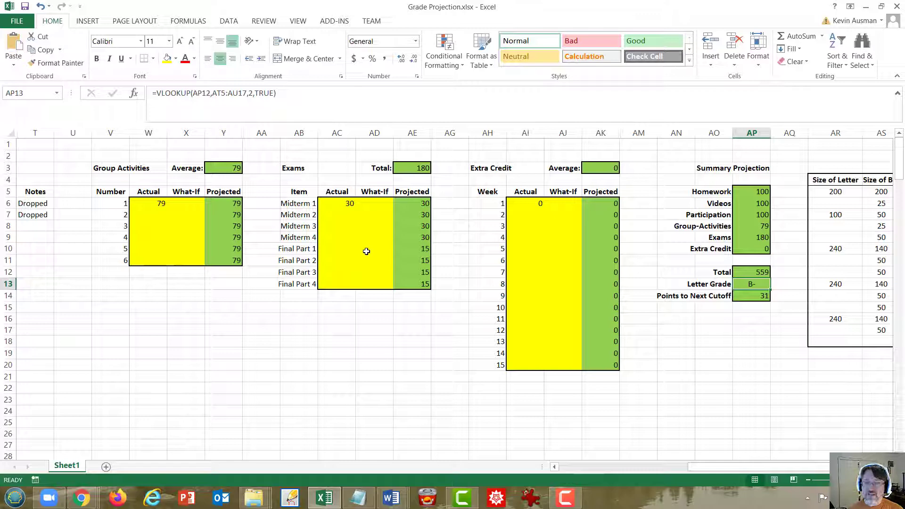
Set the What-If scores for Midterms 2, 3 and 4 to 50 each.
{"action": "left_click", "coordinate": [378, 215]}
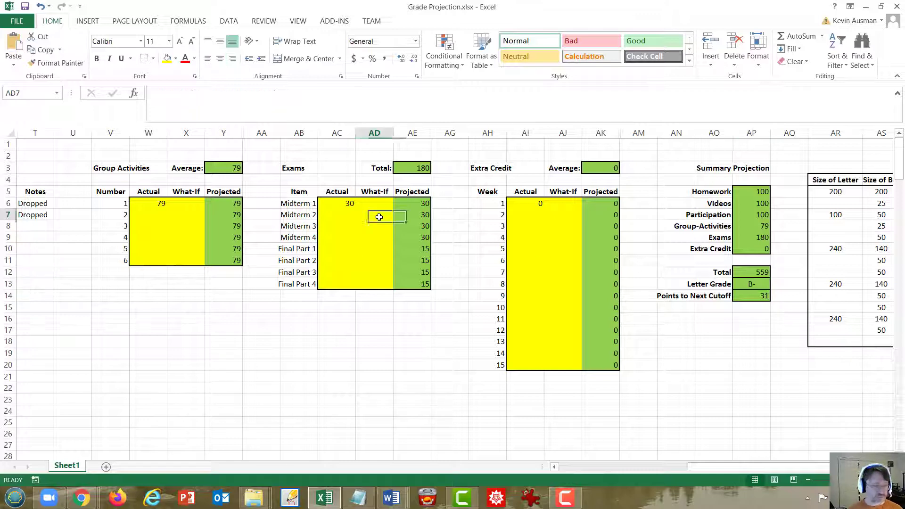
{"action": "type", "text": "50"}
{"action": "key", "text": "Return"}
{"action": "type", "text": "50"}
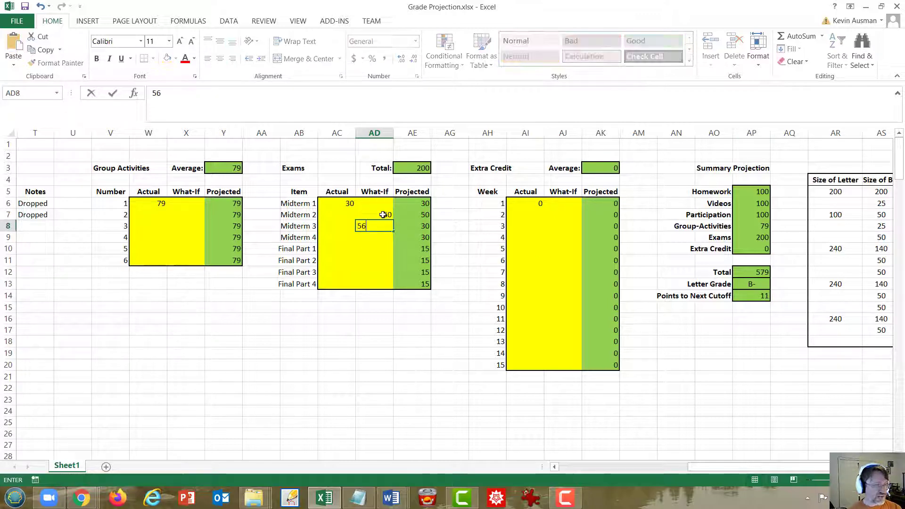
{"action": "key", "text": "BackSpace"}
{"action": "type", "text": "0"}
{"action": "key", "text": "Return"}
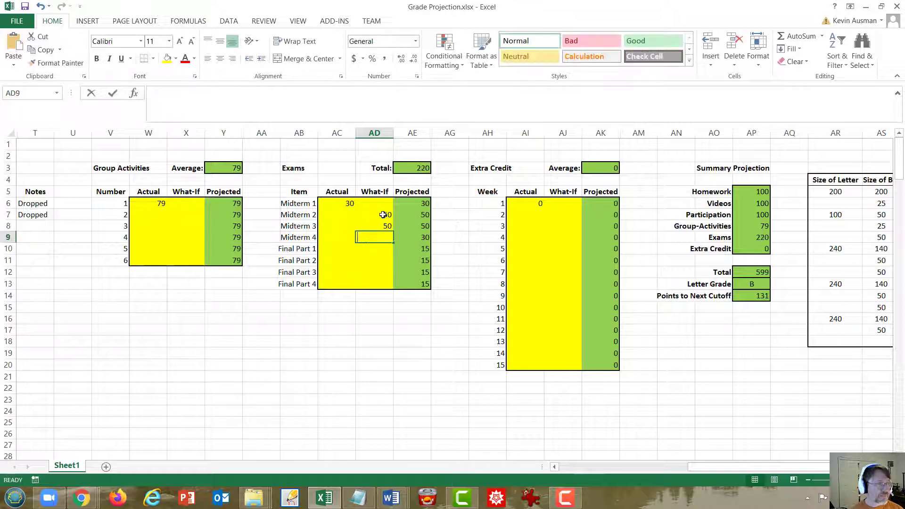
{"action": "type", "text": "50"}
{"action": "key", "text": "Return"}
Set the What-If scores for Final Parts 1–4 to 25 each.
{"action": "type", "text": "25"}
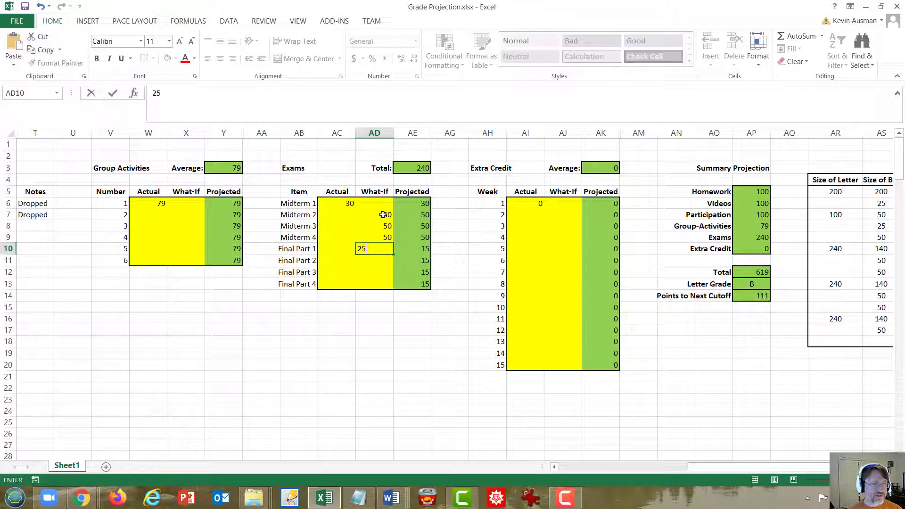
{"action": "key", "text": "Return"}
{"action": "type", "text": "25"}
{"action": "key", "text": "Return"}
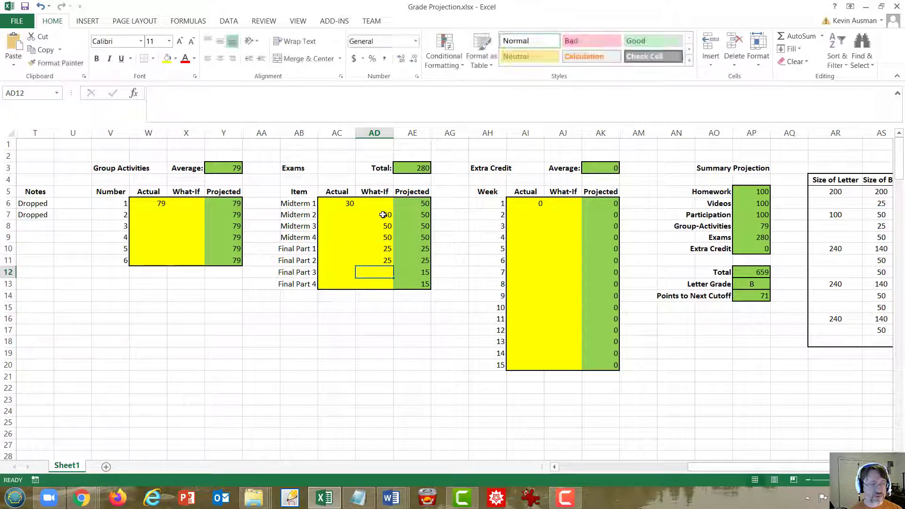
{"action": "type", "text": "25"}
{"action": "key", "text": "Return"}
{"action": "type", "text": "25"}
{"action": "key", "text": "Return"}
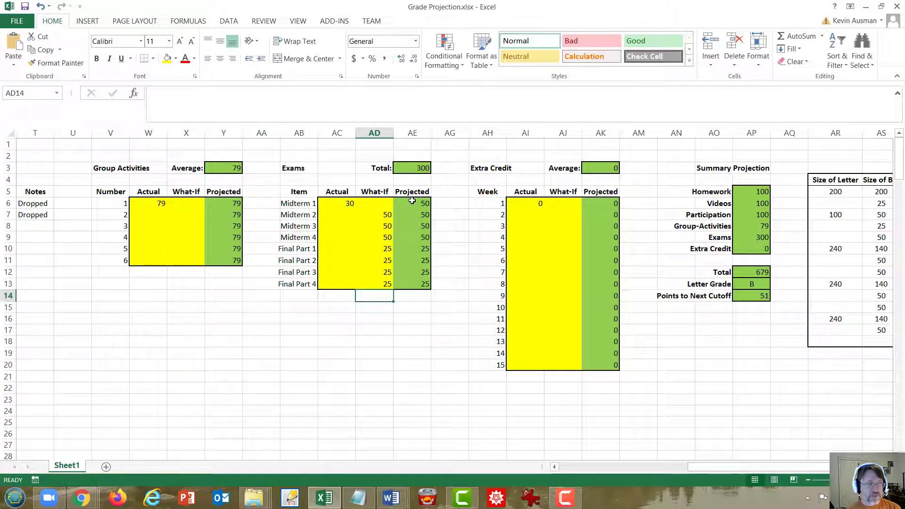
Change Midterm 1's actual score to 50.
{"action": "left_click", "coordinate": [339, 203]}
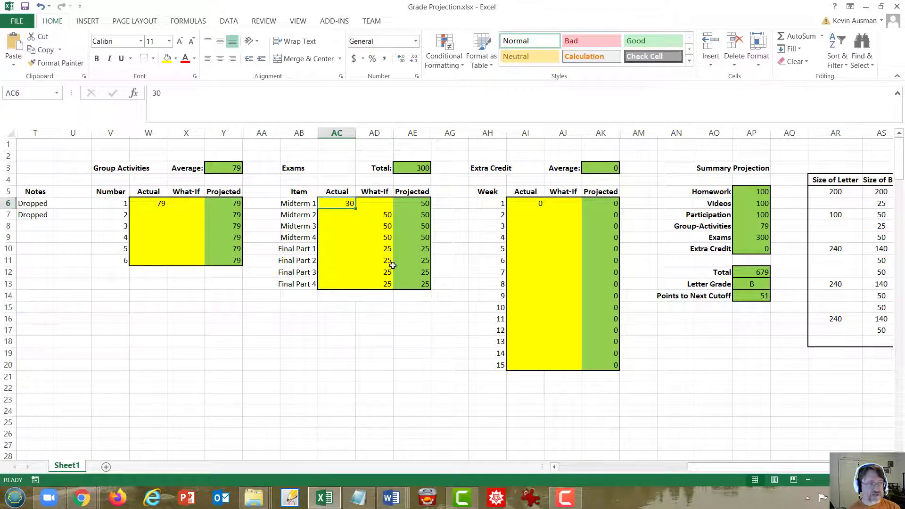
{"action": "type", "text": "5"}
{"action": "key", "text": "ctrl+Return"}
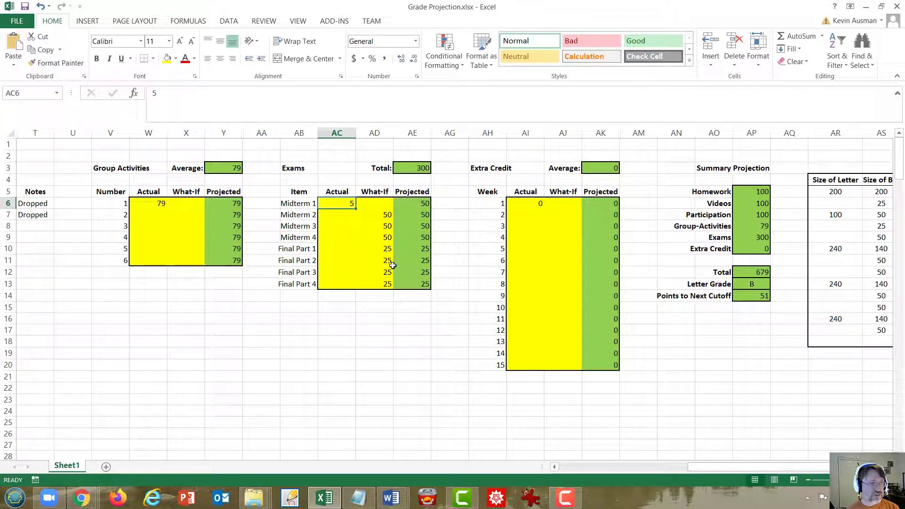
{"action": "type", "text": "50"}
{"action": "key", "text": "ctrl+Return"}
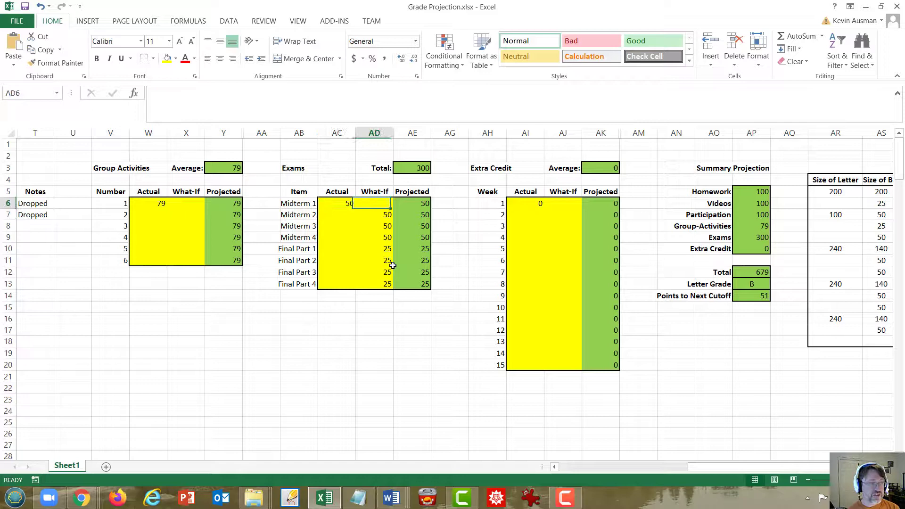
{"action": "key", "text": "Down"}
{"action": "key", "text": "Up"}
Clear the exam Actual and What-If scores in AC6:AD13, then re-enter 50 for Midterm 1.
{"action": "key", "text": "Left"}
{"action": "key", "text": "shift+Right"}
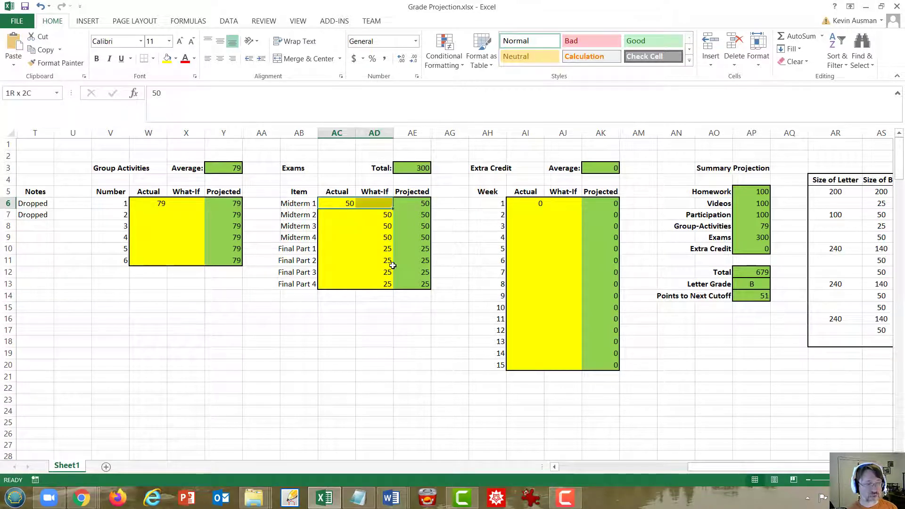
{"action": "key", "text": "shift+Down"}
{"action": "key", "text": "shift+Down"}
{"action": "key", "text": "shift+Down"}
{"action": "key", "text": "shift+Down"}
{"action": "key", "text": "shift+Down"}
{"action": "key", "text": "shift+Down"}
{"action": "key", "text": "shift+Down"}
{"action": "key", "text": "Delete"}
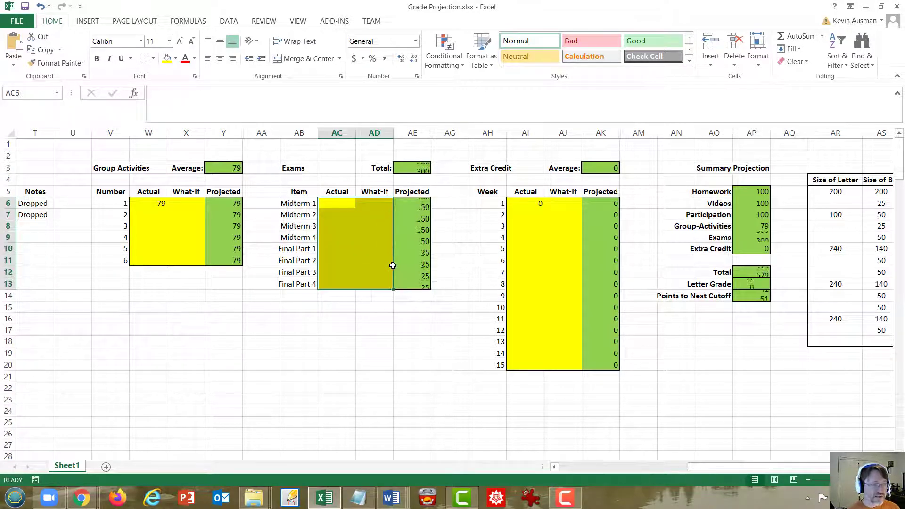
{"action": "key", "text": "Up"}
{"action": "key", "text": "Down"}
{"action": "type", "text": "50"}
{"action": "key", "text": "Return"}
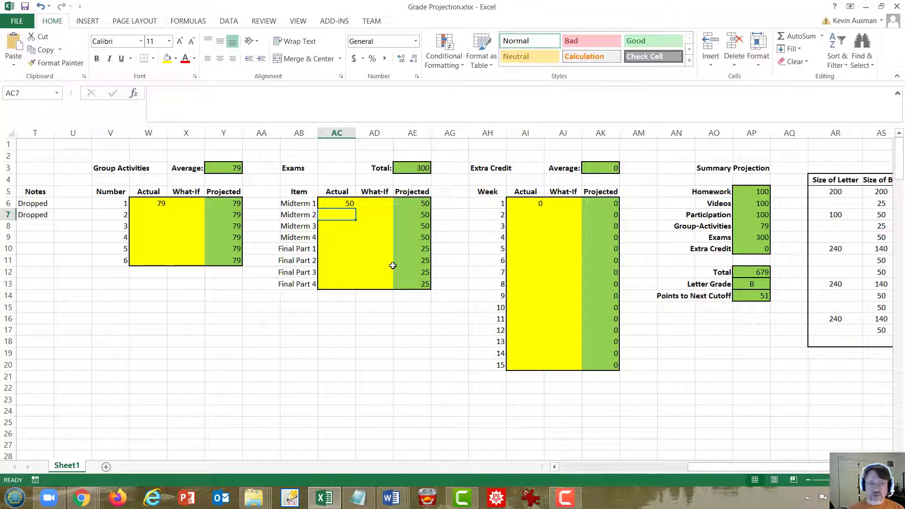
Enter 85 as the first group activity score in W6.
{"action": "key", "text": "Up"}
{"action": "key", "text": "Left"}
{"action": "key", "text": "Left"}
{"action": "key", "text": "Left"}
{"action": "key", "text": "Left"}
{"action": "key", "text": "Left"}
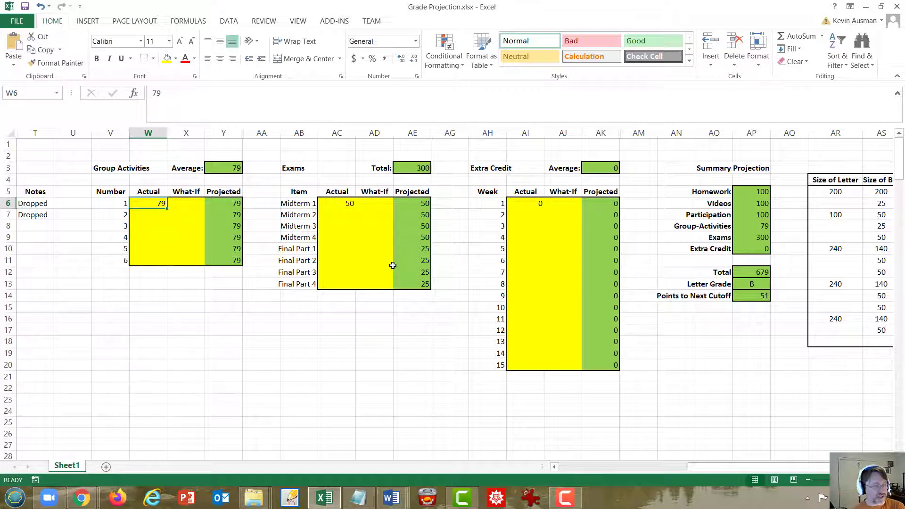
{"action": "type", "text": "="}
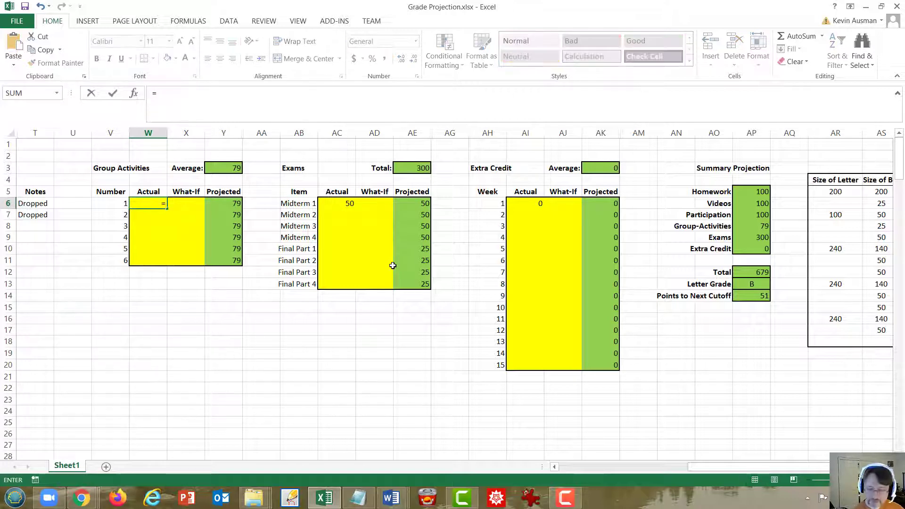
{"action": "key", "text": "Escape"}
{"action": "type", "text": "85"}
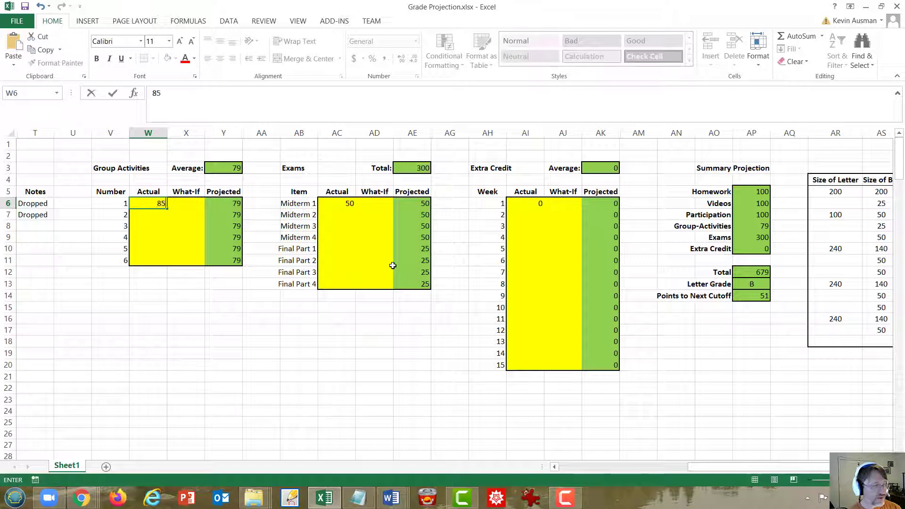
{"action": "key", "text": "Return"}
Enter 67 as the Midterm 1 score in AC6 and check the A- projection in AP13.
{"action": "key", "text": "Up"}
{"action": "key", "text": "Right"}
{"action": "key", "text": "Right"}
{"action": "key", "text": "Right"}
{"action": "key", "text": "Right"}
{"action": "key", "text": "Right"}
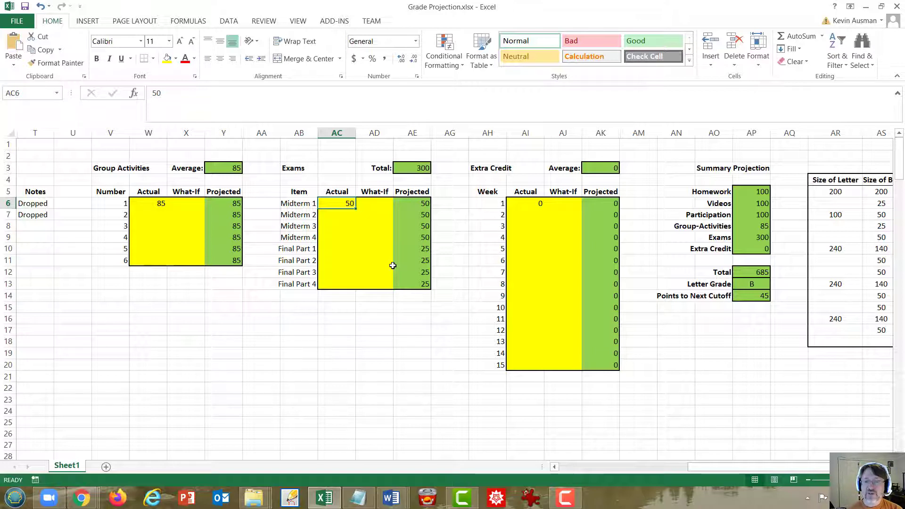
{"action": "type", "text": "67"}
{"action": "key", "text": "Return"}
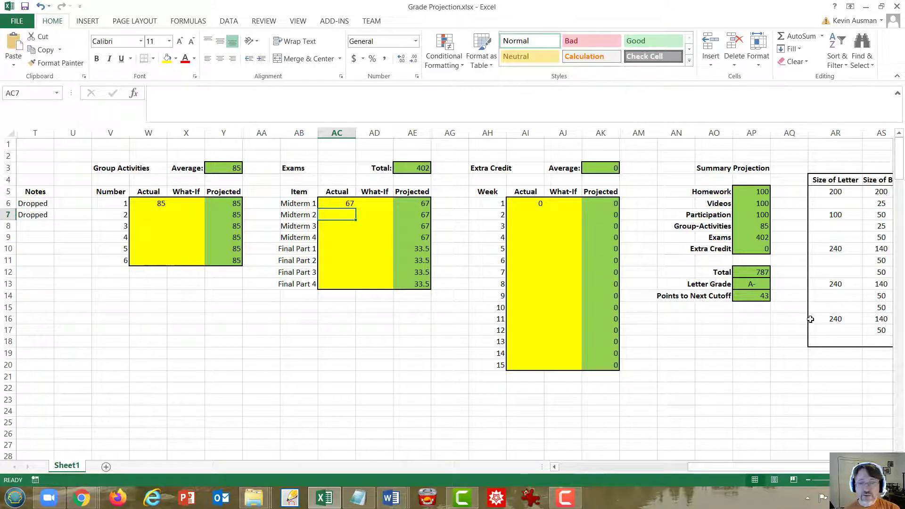
{"action": "left_click", "coordinate": [747, 284]}
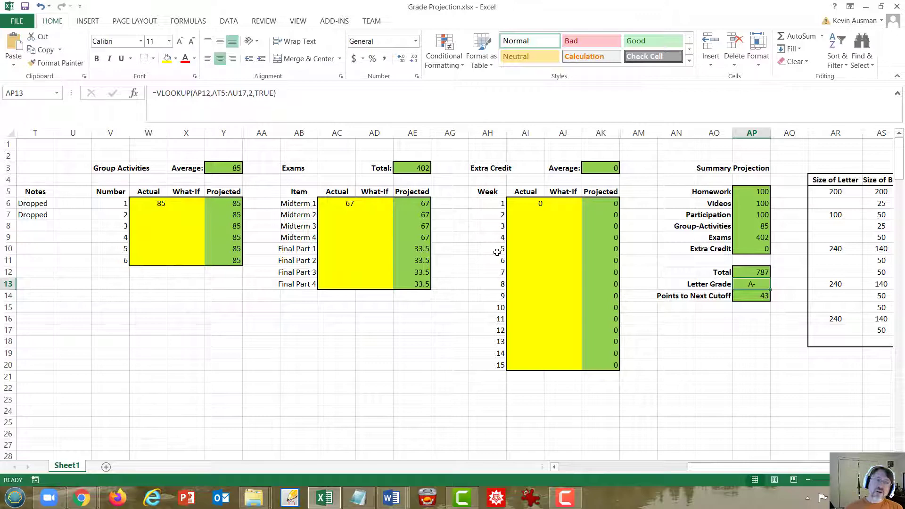
Put 73 in W6 and 33 in AC6, then confirm AP13 shows 571 points and B-.
{"action": "left_click", "coordinate": [157, 205]}
{"action": "type", "text": "73"}
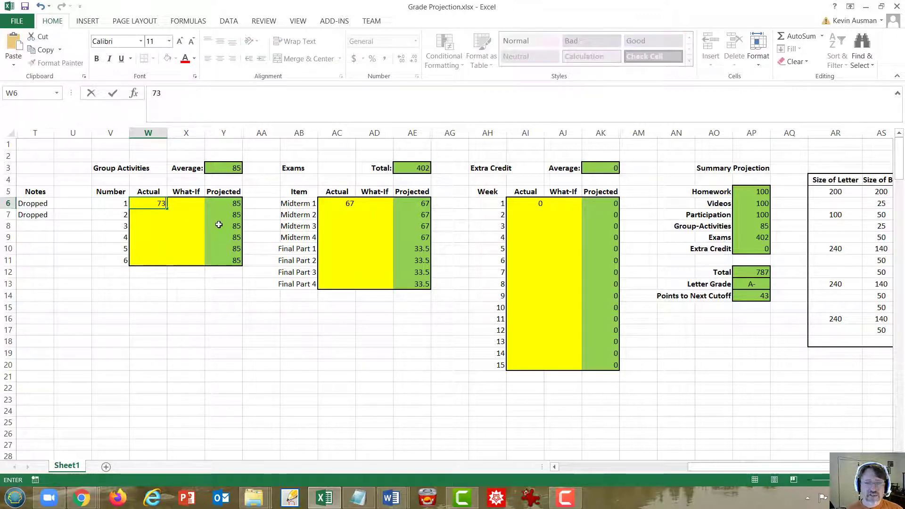
{"action": "key", "text": "Return"}
{"action": "left_click", "coordinate": [339, 202]}
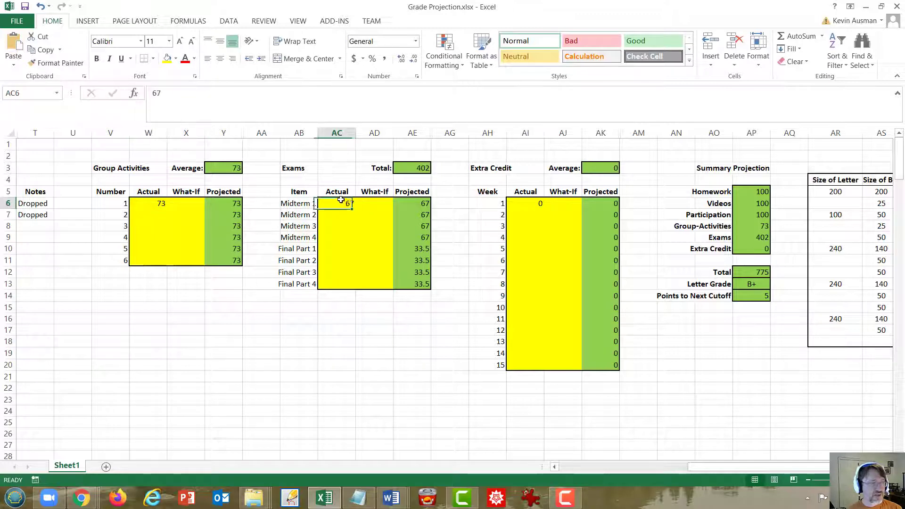
{"action": "type", "text": "33"}
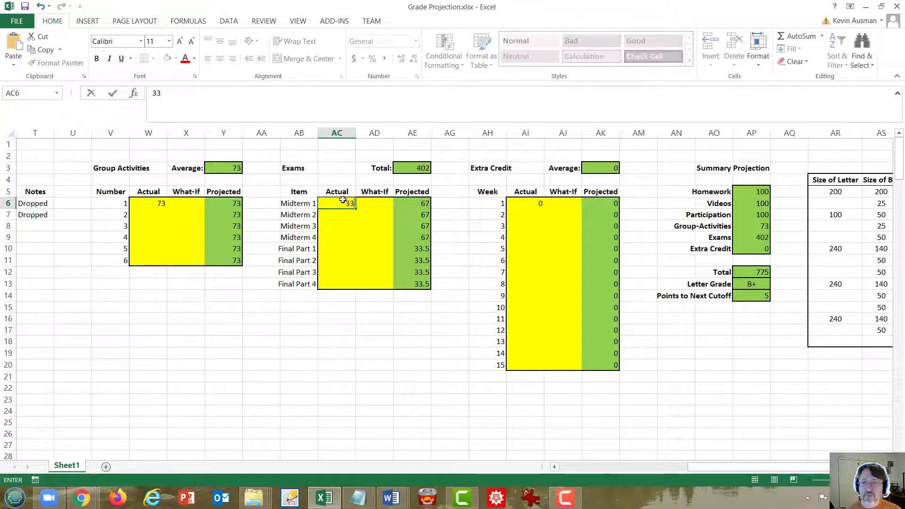
{"action": "key", "text": "Return"}
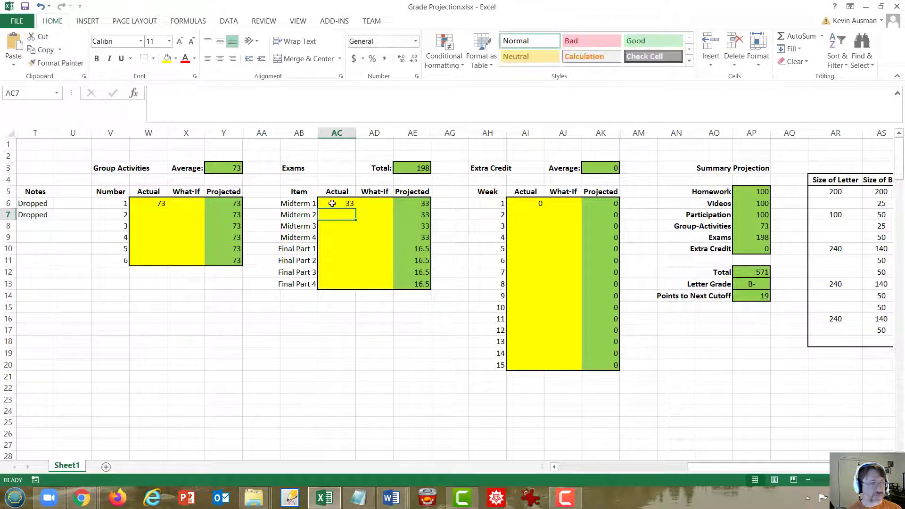
{"action": "left_click", "coordinate": [753, 284]}
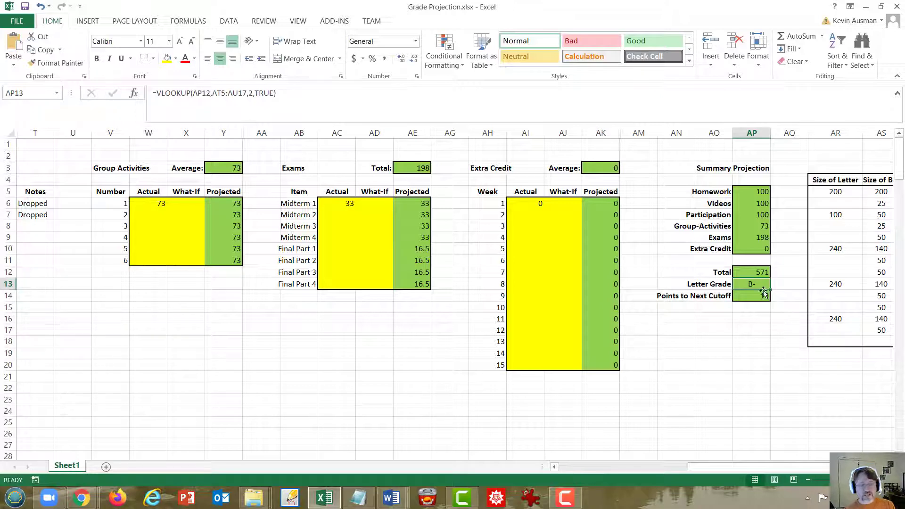